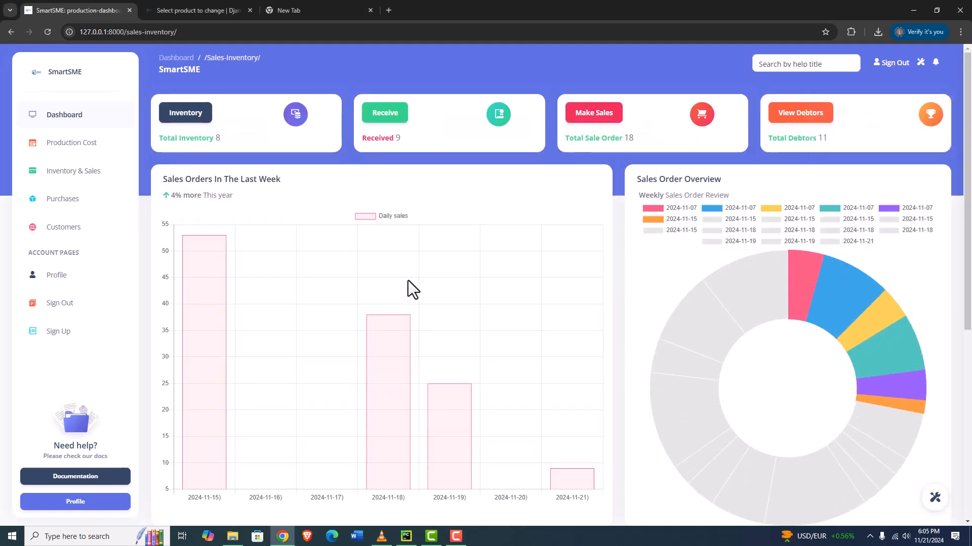
Open the inventory dashboard and enter Mutton Carcass as the title of a new stock category
click(191, 120)
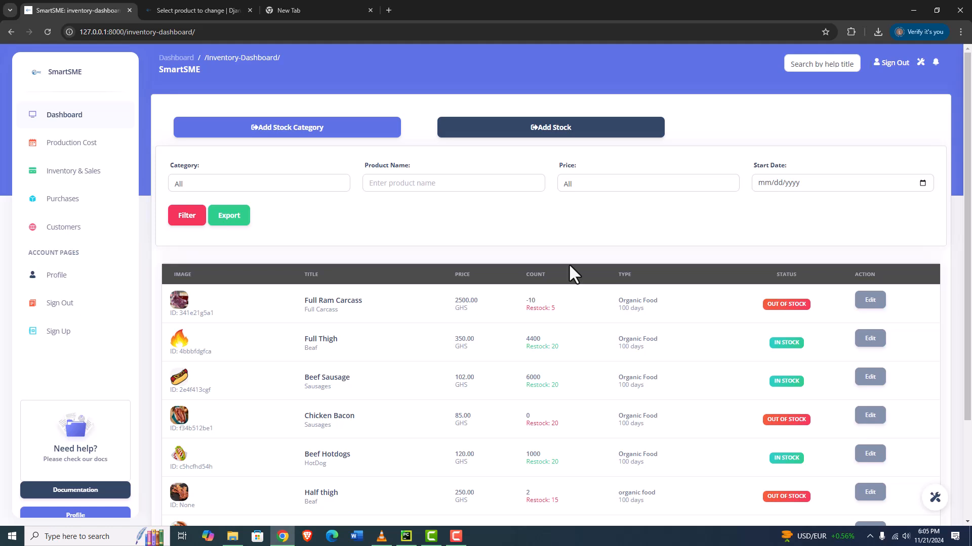
click(314, 133)
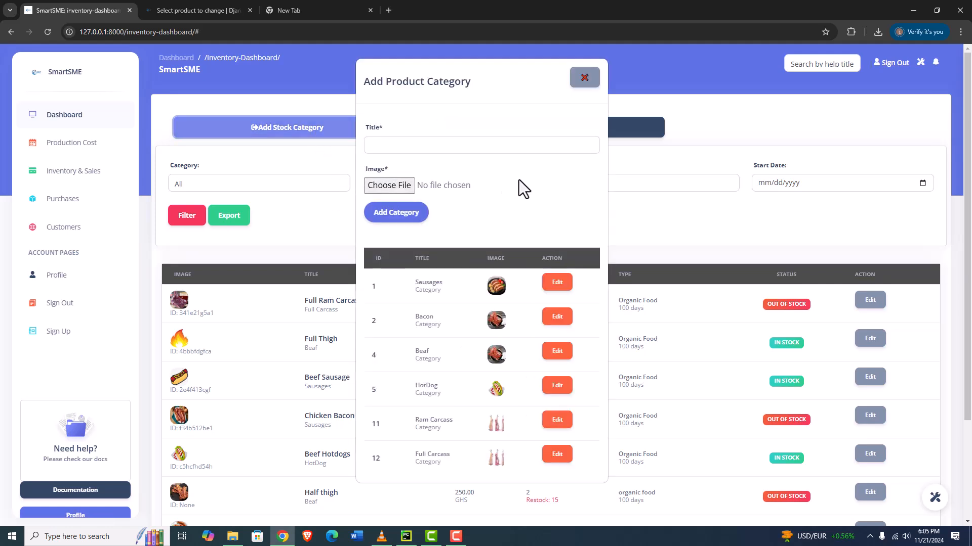
click(420, 145)
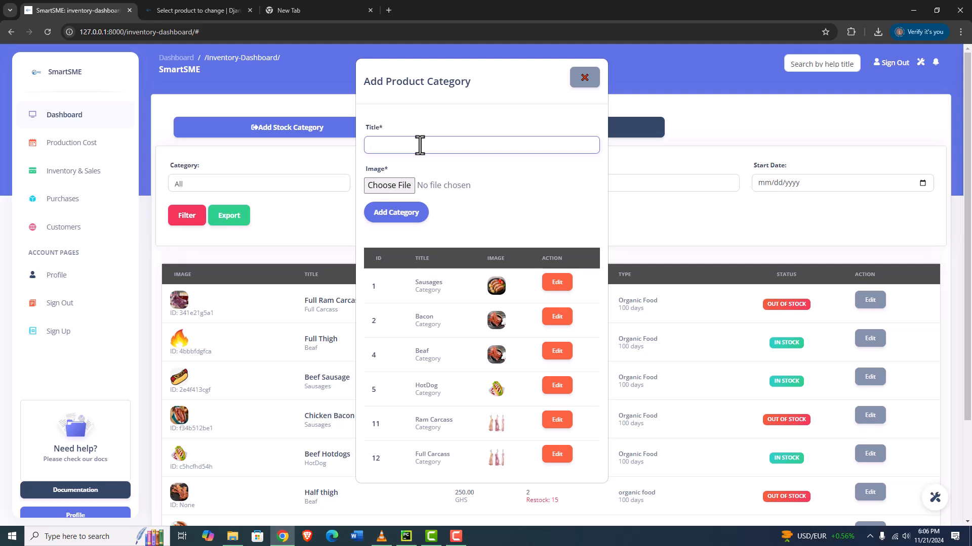
text(Beaf)
key(BackSpace)
key(BackSpace)
key(BackSpace)
key(BackSpace)
text(Mutton Carcass)
Attach image file 2 as the category image and add the category
click(401, 186)
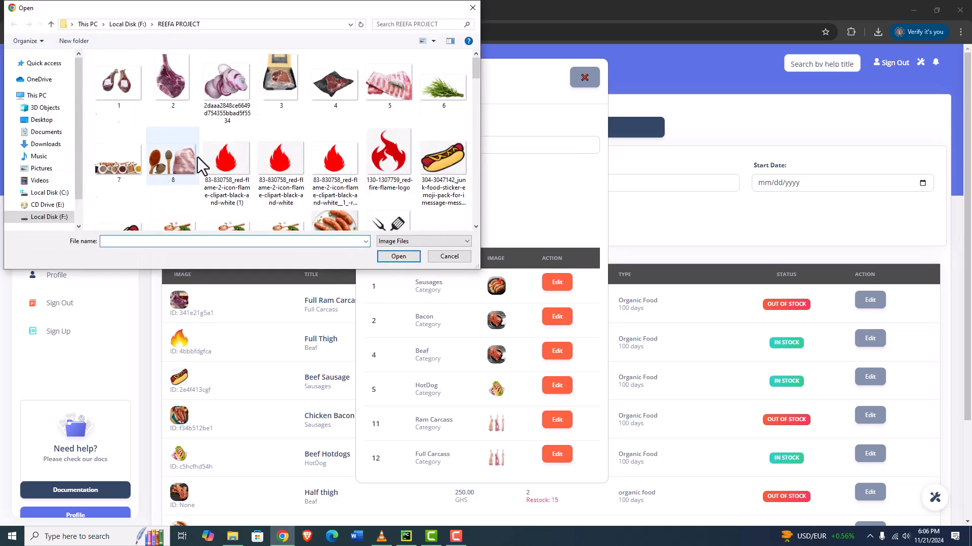
click(172, 81)
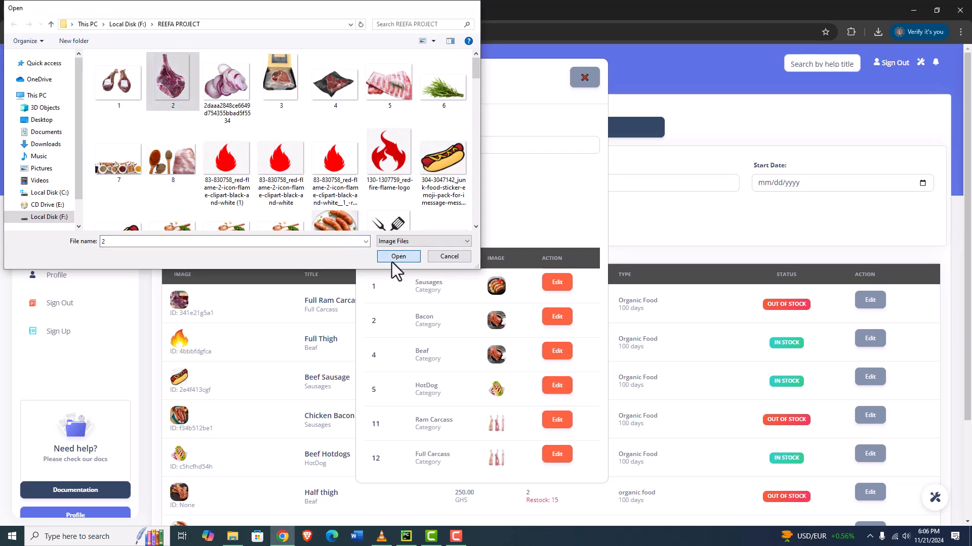
click(390, 259)
click(409, 218)
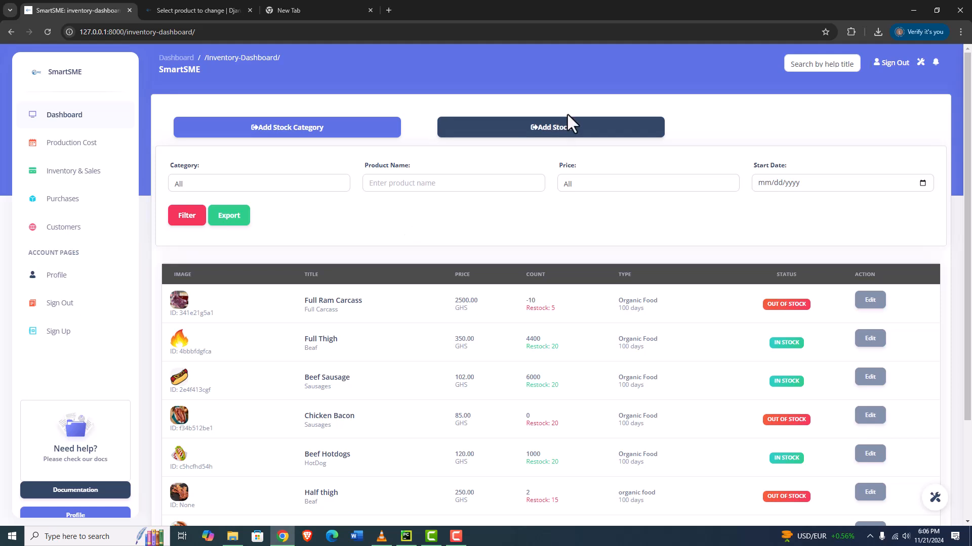
Open the new stock form and set its category to Mutton Carcass
click(529, 139)
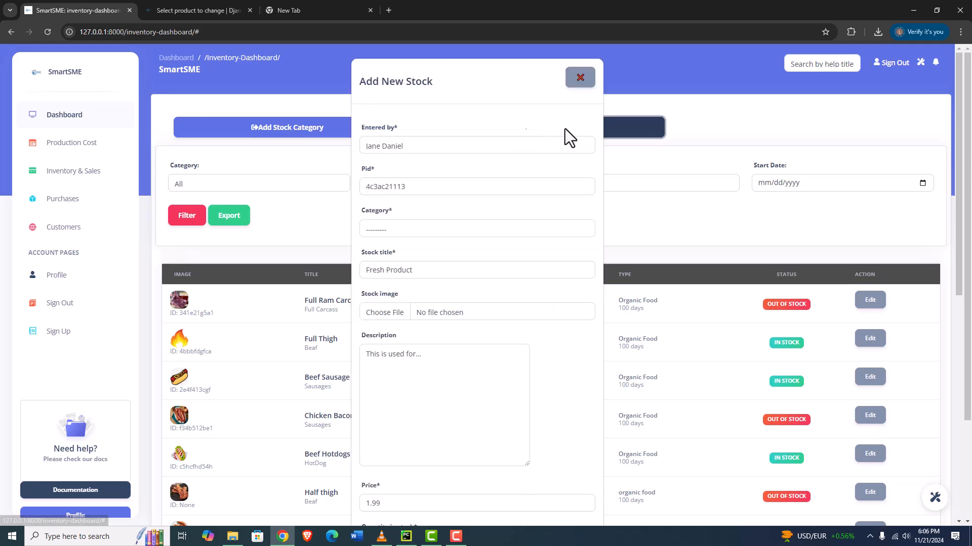
click(430, 230)
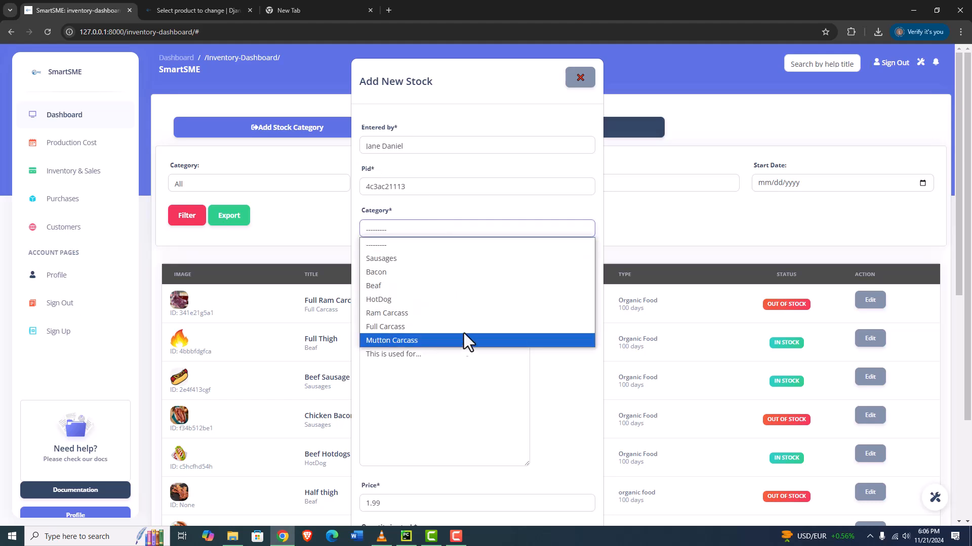
click(400, 342)
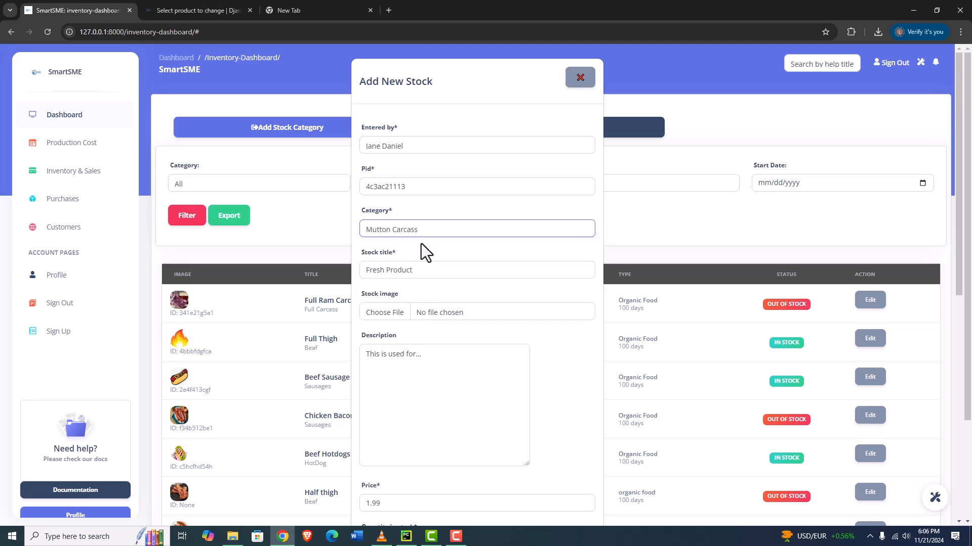
Attach image file 5 from the REEFA PROJECT folder as the stock image
click(391, 314)
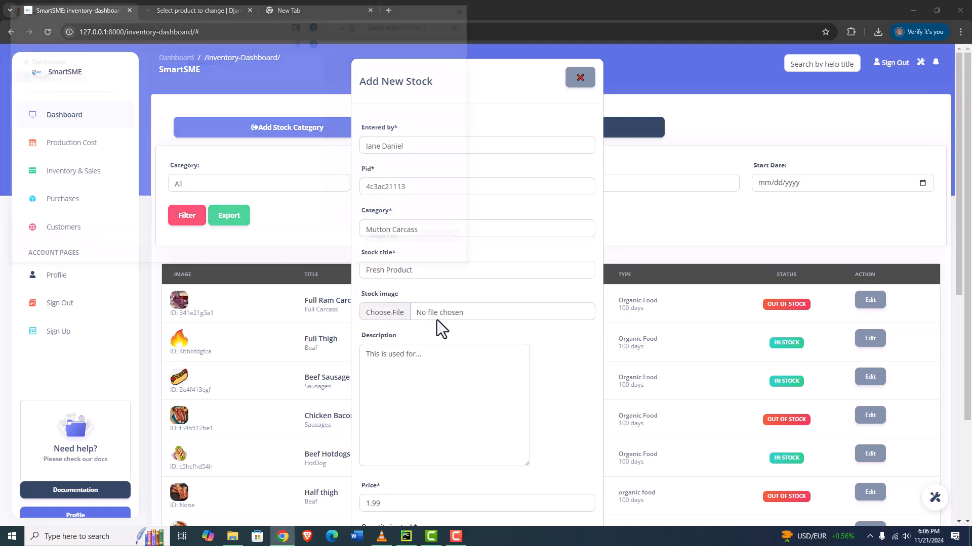
scroll(212, 147, down, 1)
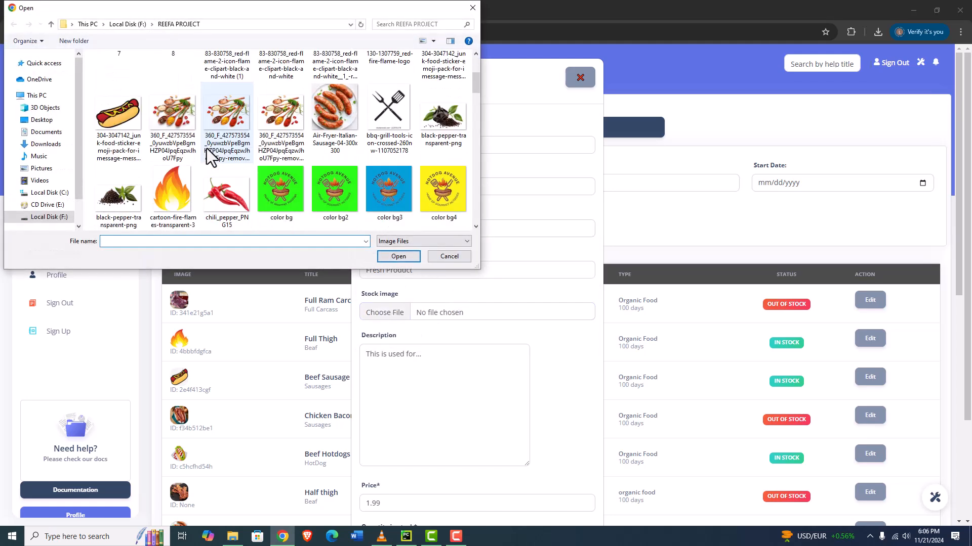
scroll(260, 155, up, 2)
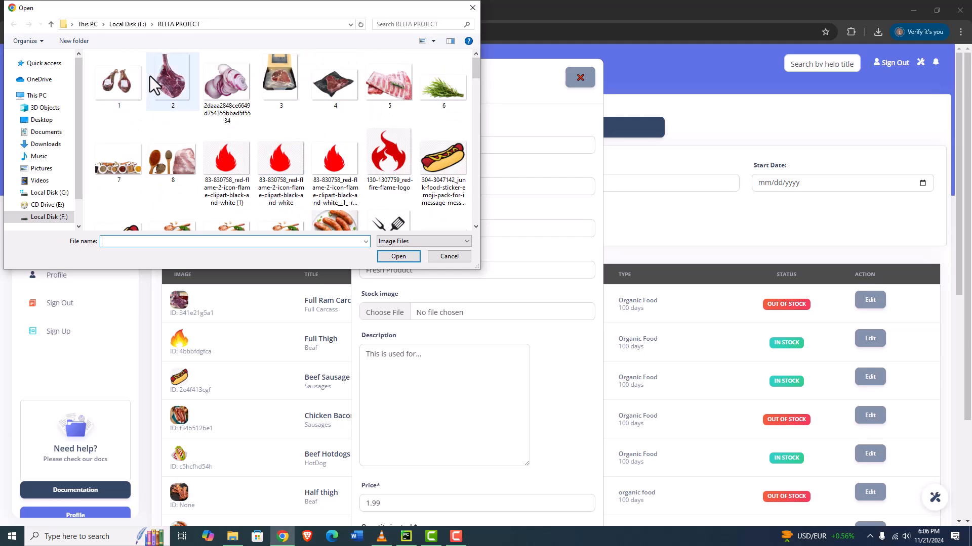
click(390, 83)
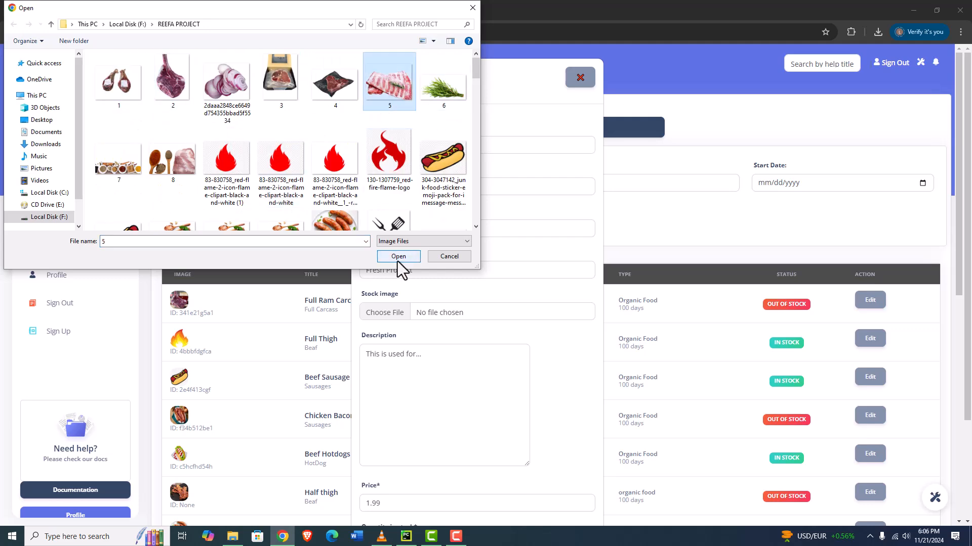
click(398, 256)
Replace the stock title with Full Ribs
click(402, 355)
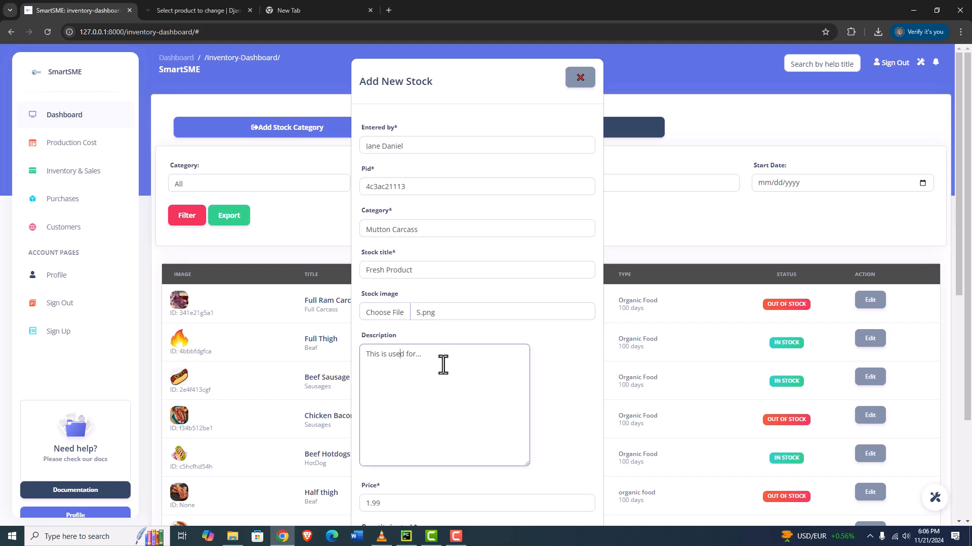
click(488, 364)
scroll(520, 342, down, 2)
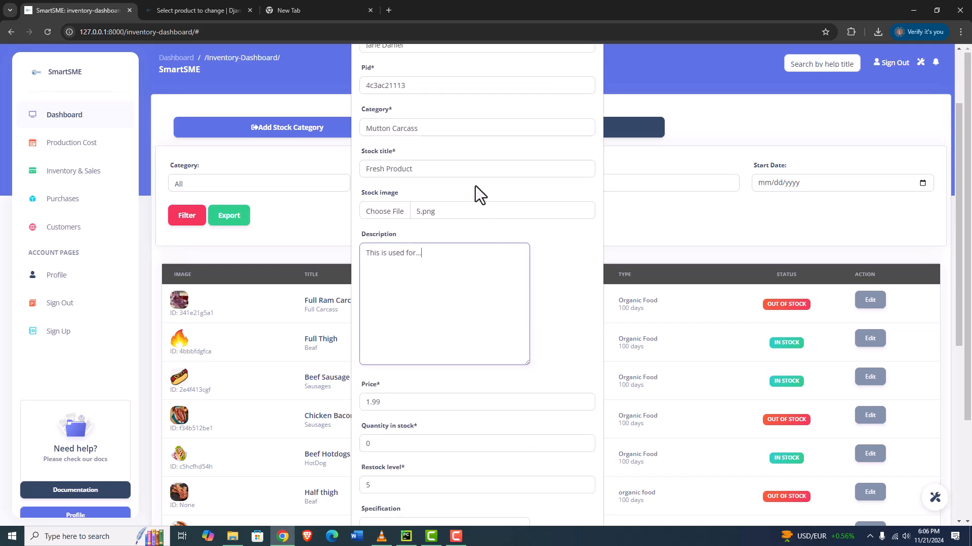
drag(423, 171, 344, 178)
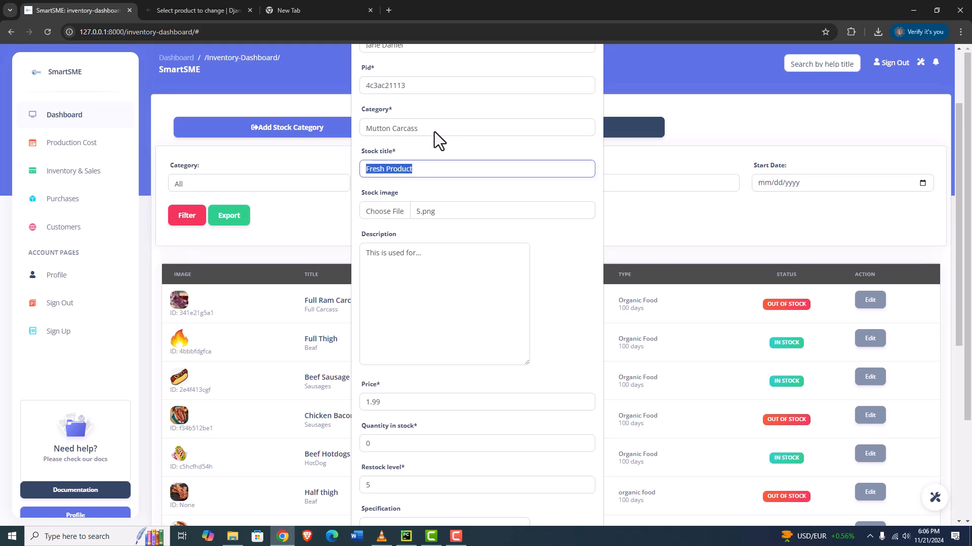
text(Ribb)
key(BackSpace)
key(BackSpace)
key(BackSpace)
key(BackSpace)
text(Full Ribs)
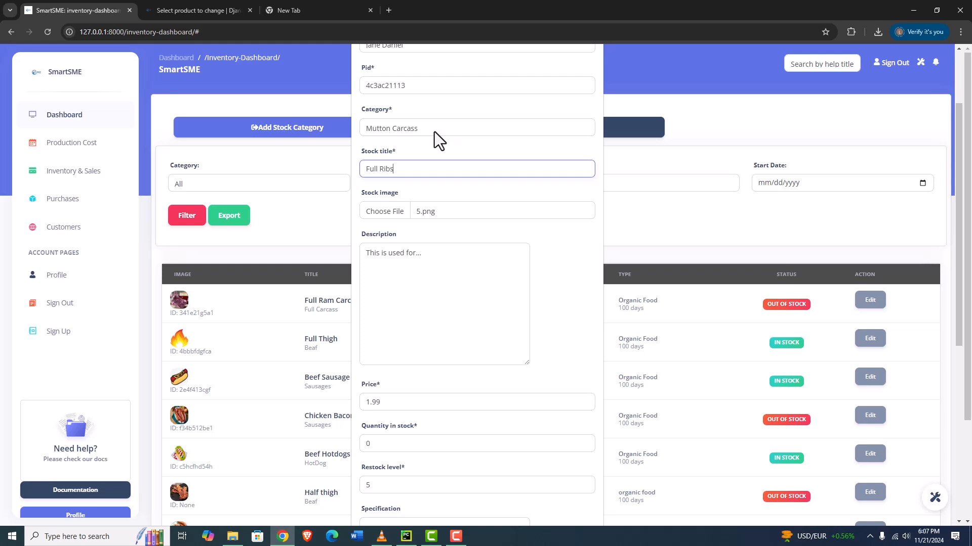
click(435, 261)
Set the stock price to 650
scroll(445, 274, down, 4)
drag(406, 199, 293, 198)
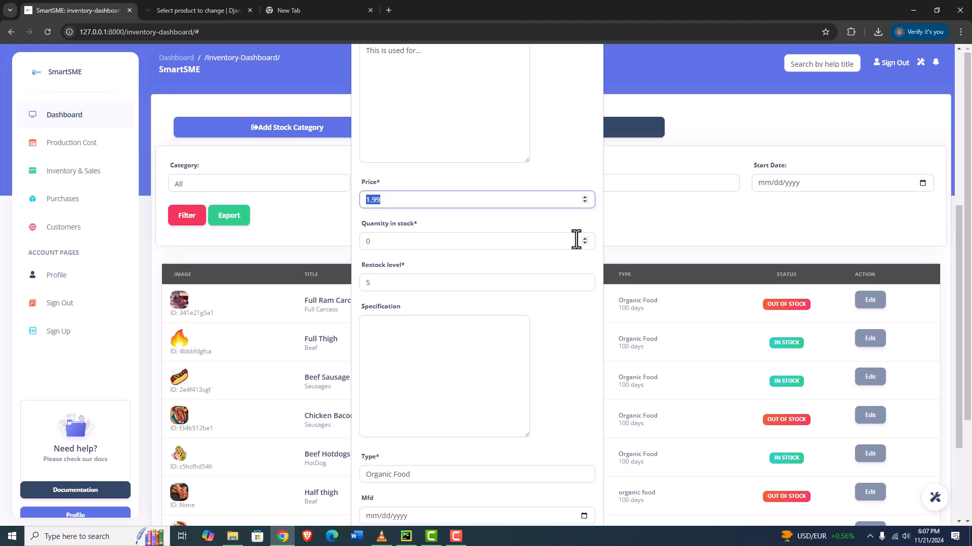
text(6000)
key(BackSpace)
key(BackSpace)
key(BackSpace)
text(650)
Set the quantity in stock to 50
click(396, 241)
double_click(428, 241)
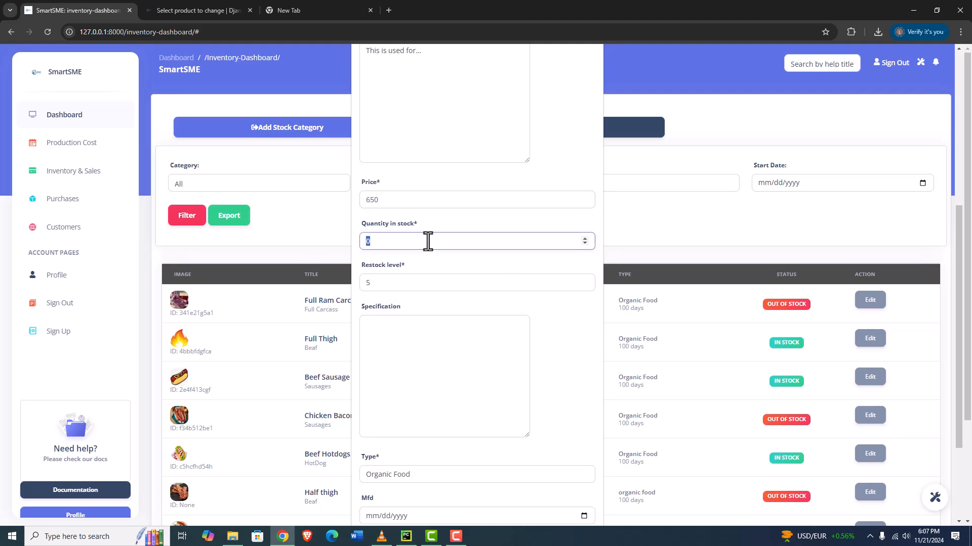
text(50)
click(387, 288)
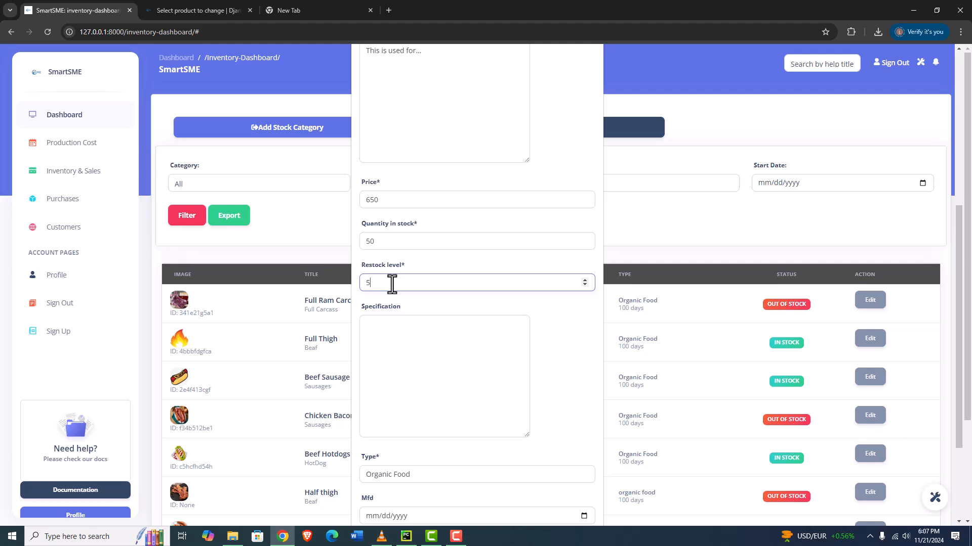
Enter the specification "This is full ribs"
click(408, 337)
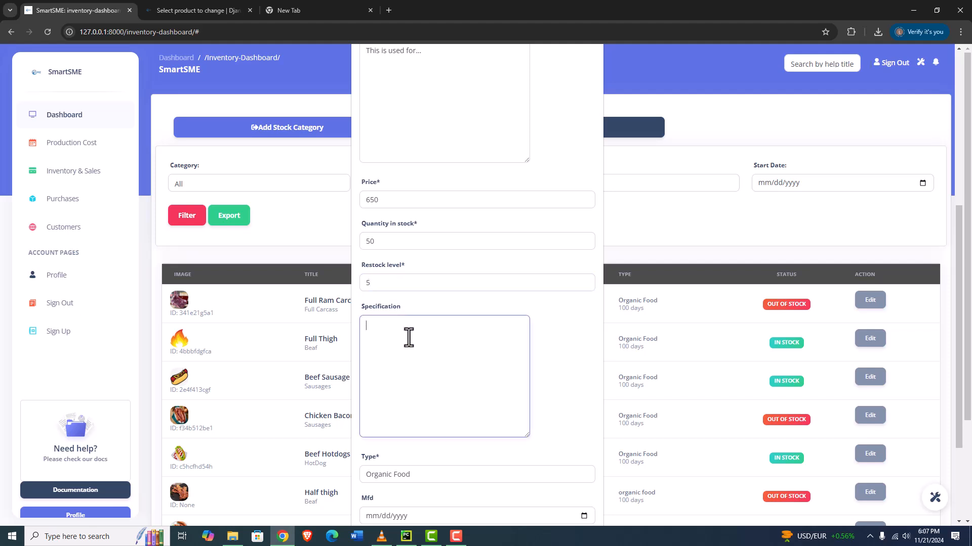
text(This is full ribs)
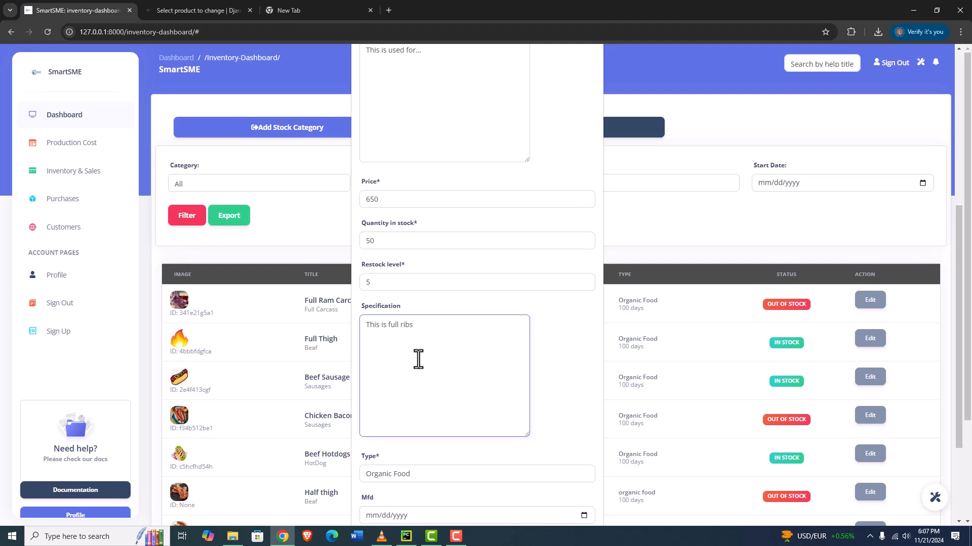
Set the manufacture date to 11/21/2024
scroll(441, 391, down, 3)
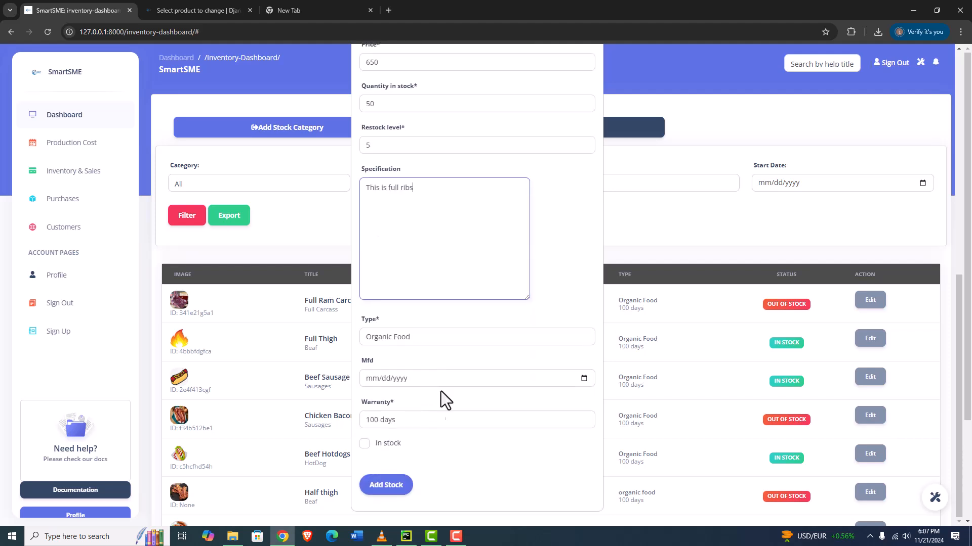
click(583, 378)
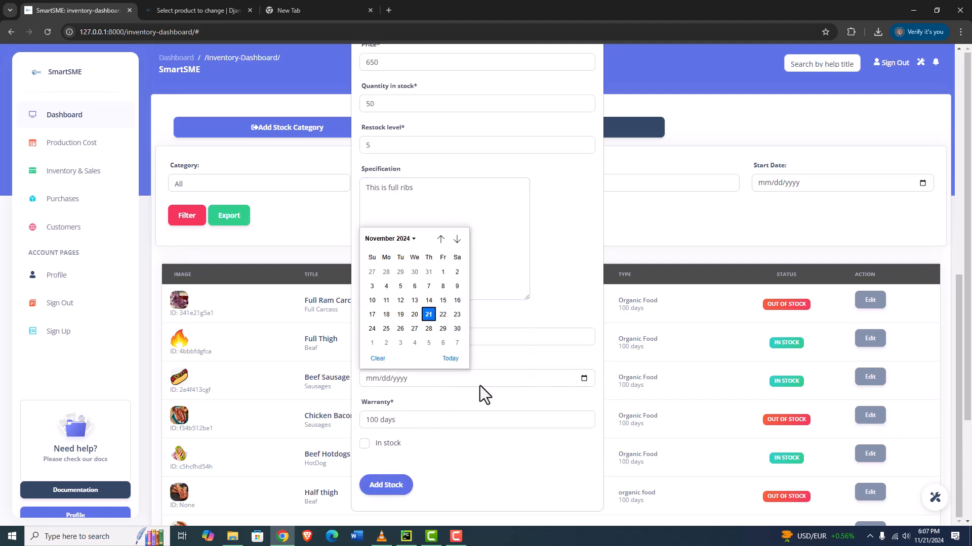
click(429, 314)
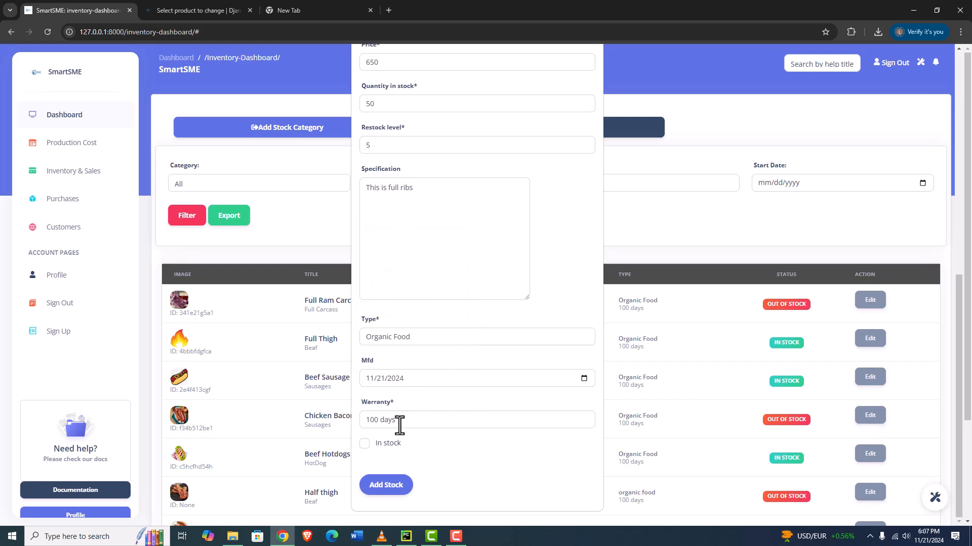
Mark the item as in stock and add the new stock
click(365, 444)
click(392, 488)
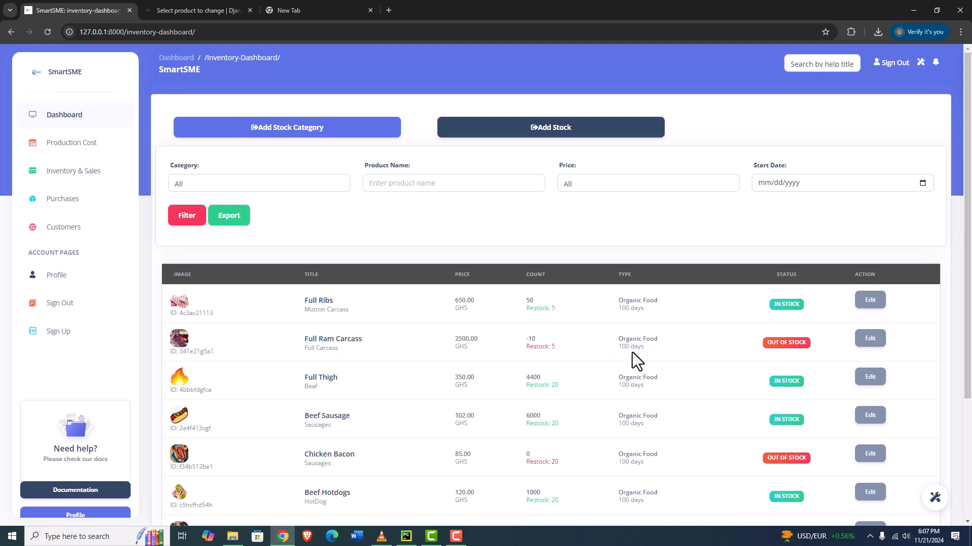
Edit the Full Ram Carcass stock and update its quantity in stock to 60
scroll(721, 327, down, 2)
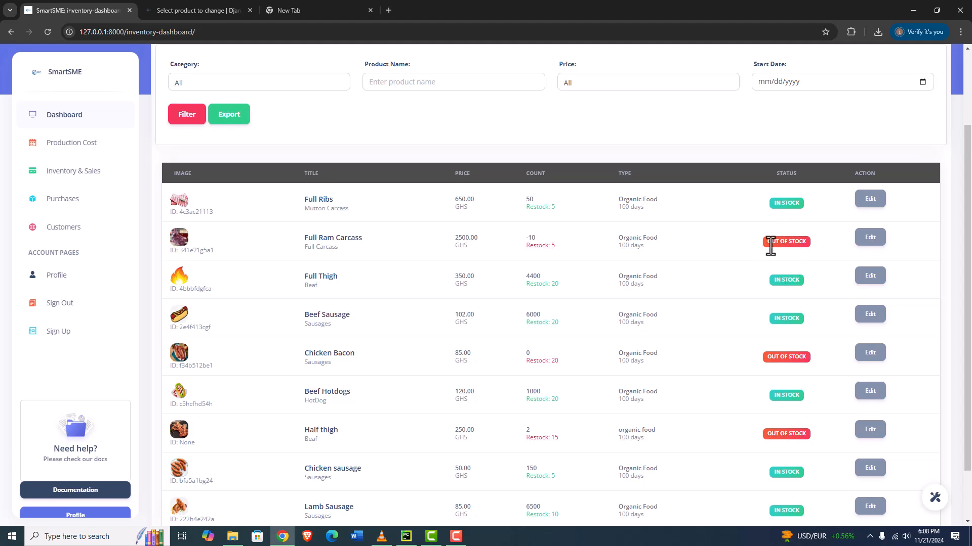
click(870, 238)
scroll(400, 243, down, 5)
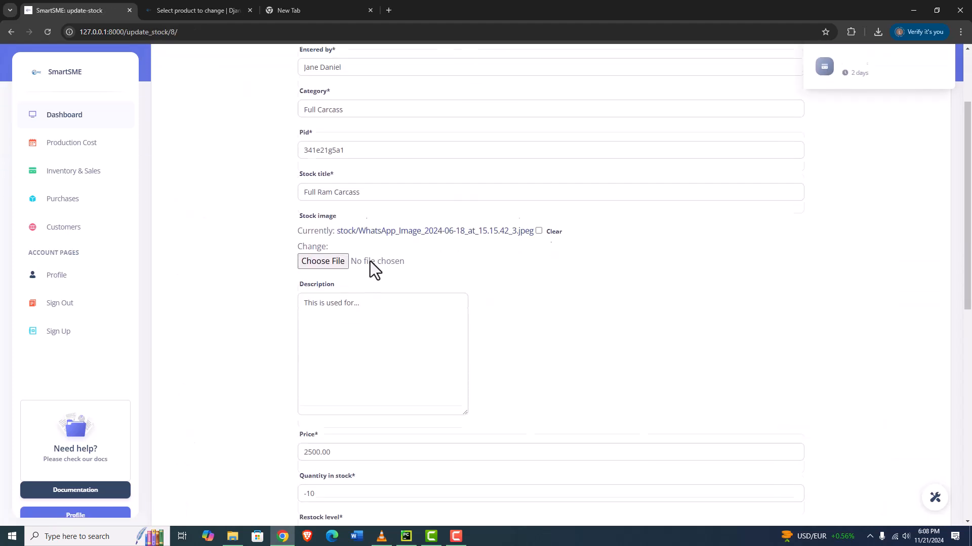
drag(386, 356, 241, 356)
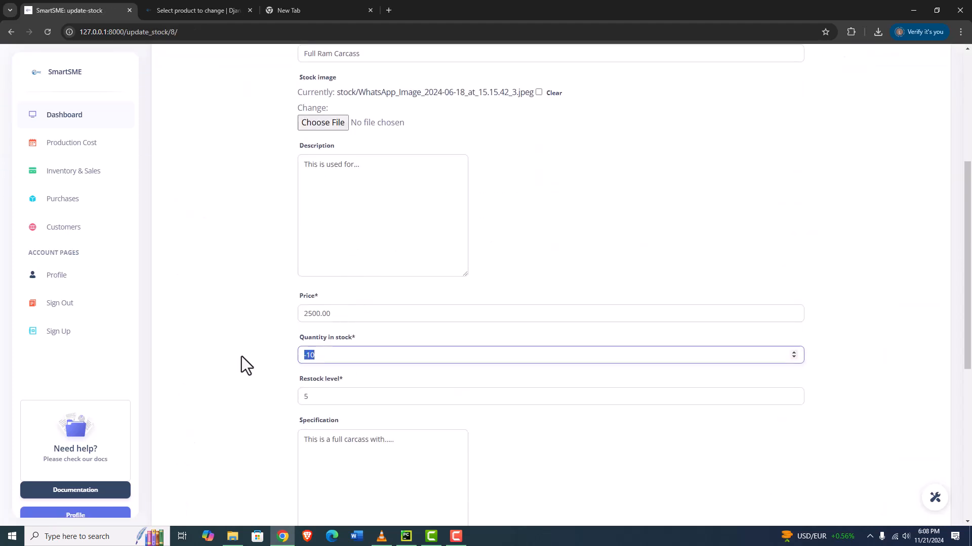
text(60)
scroll(374, 384, down, 7)
click(336, 440)
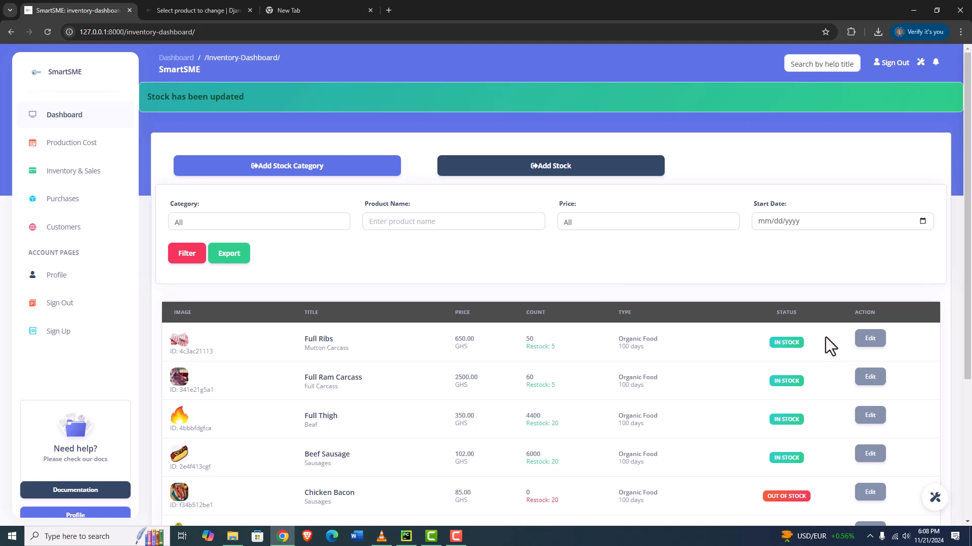
Filter the inventory list by the Beaf category
scroll(789, 314, down, 3)
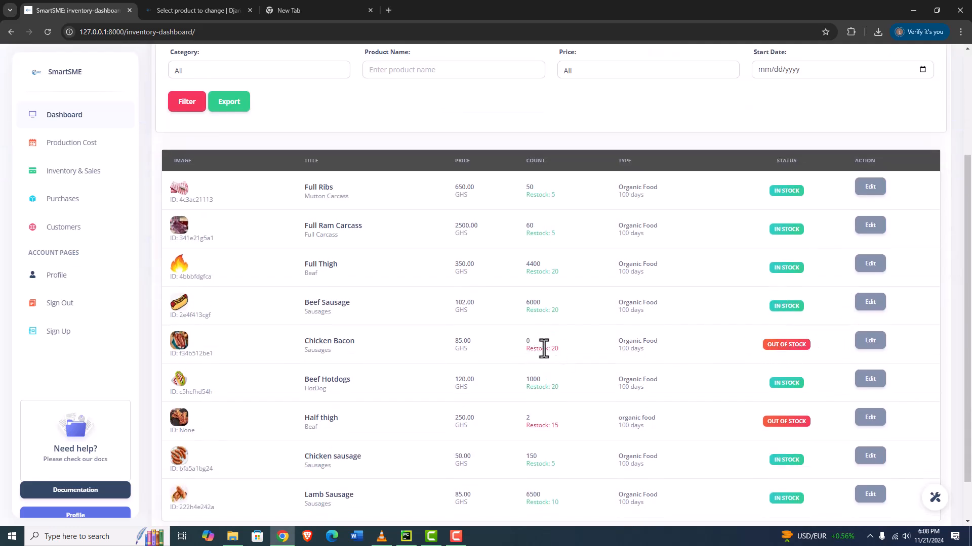
click(869, 342)
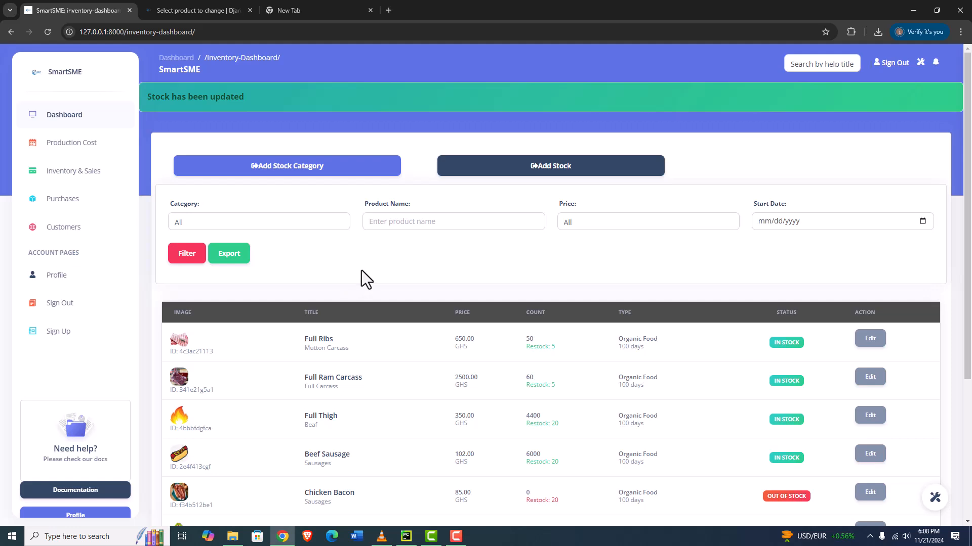
click(305, 223)
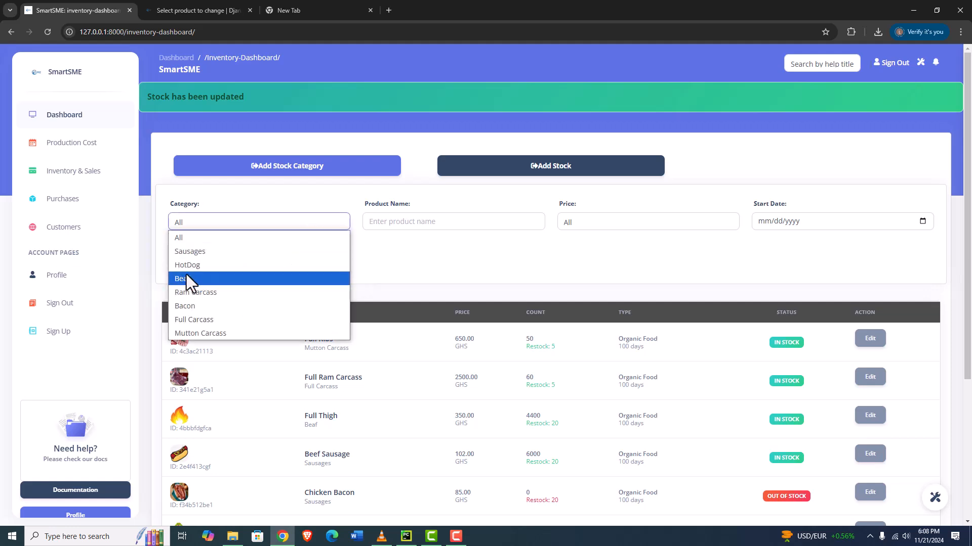
click(186, 279)
click(181, 260)
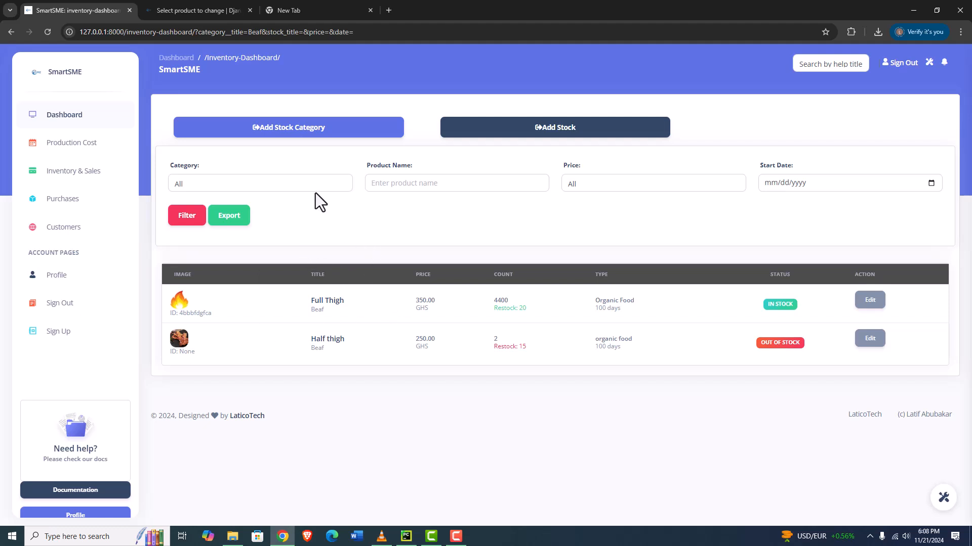
Choose a price of 250.00 in the inventory filters and export the inventory list to a spreadsheet
click(496, 184)
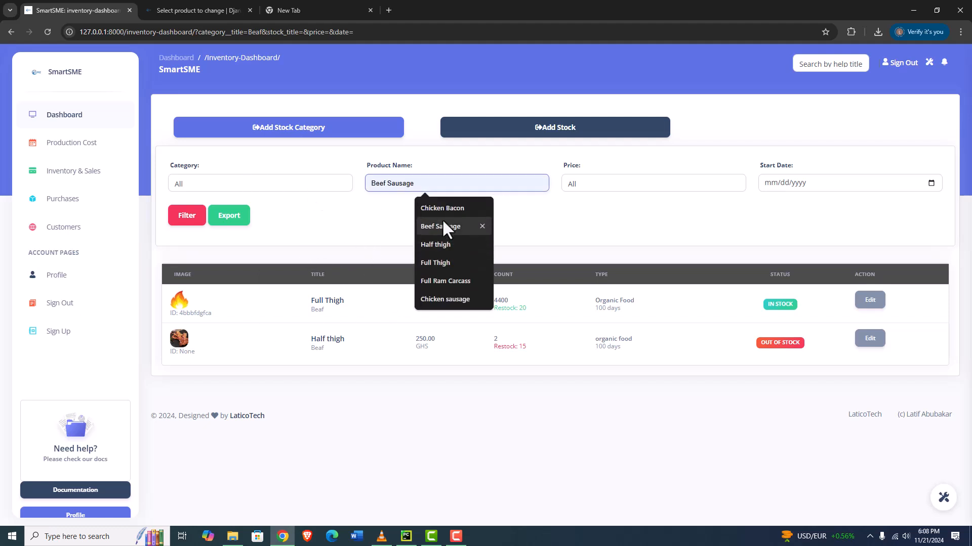
click(646, 181)
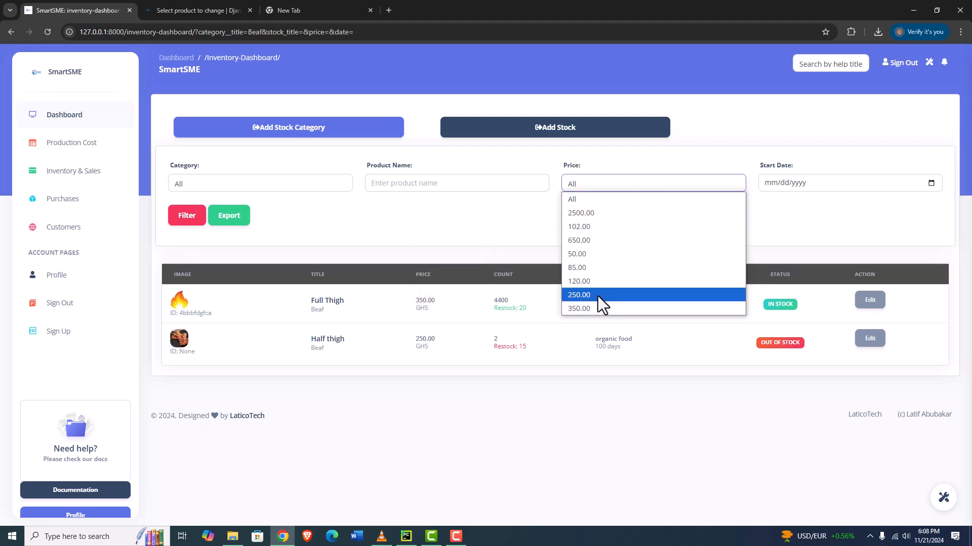
click(585, 295)
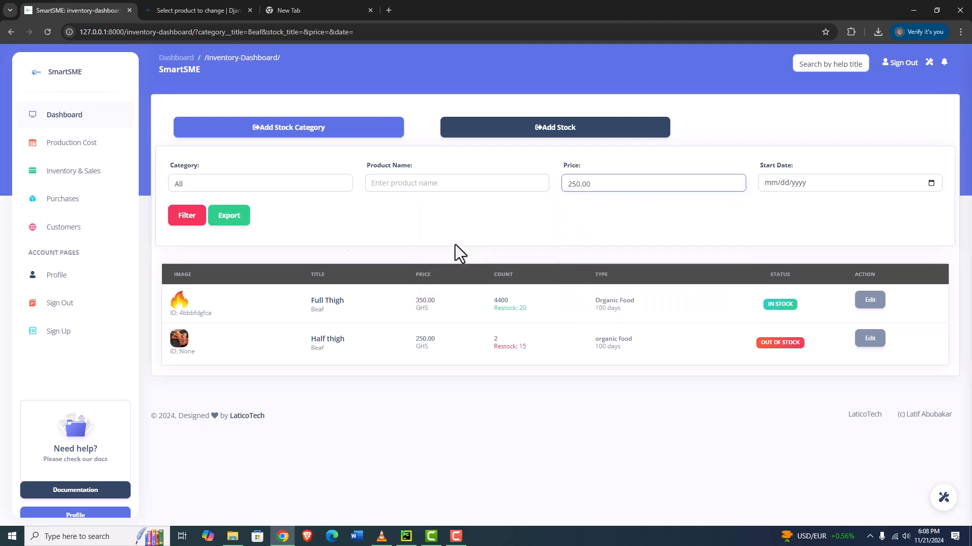
click(232, 221)
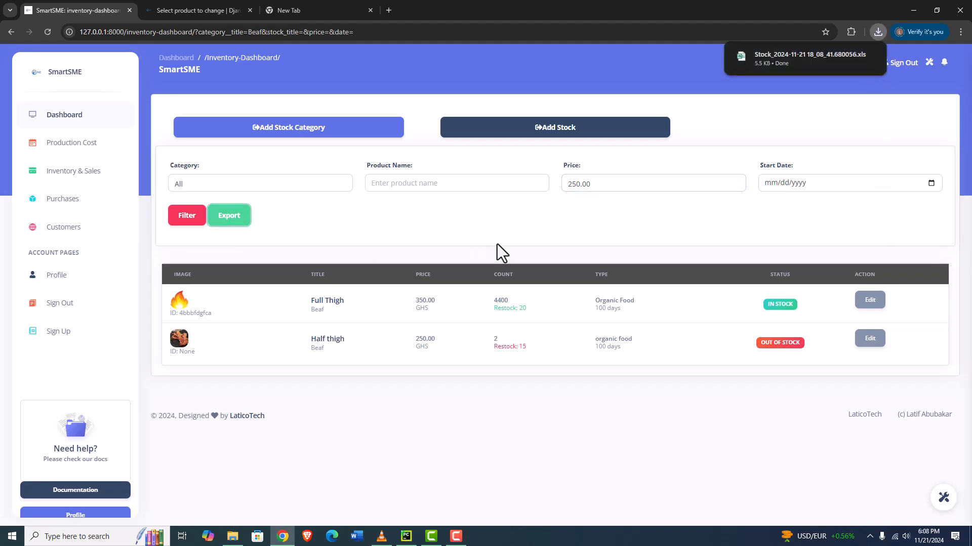
Filter the inventory list by price 250.00, then by price 650.00
click(187, 218)
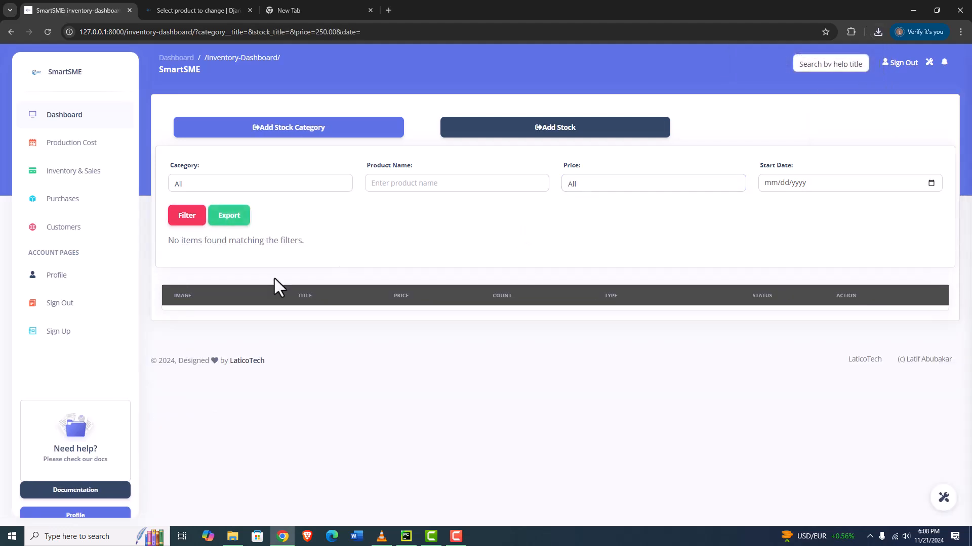
click(629, 183)
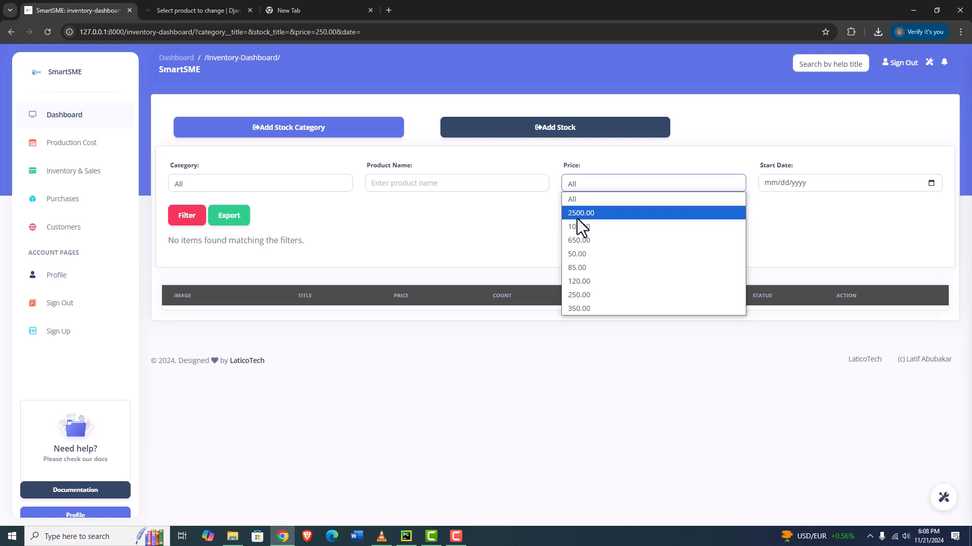
click(576, 241)
click(185, 218)
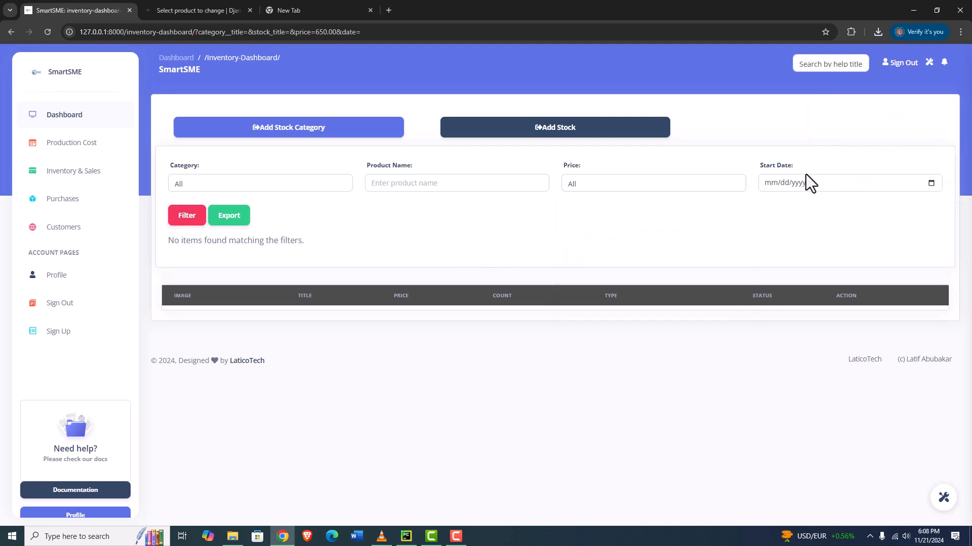
Filter the inventory list by start date 11/21/2024
click(931, 183)
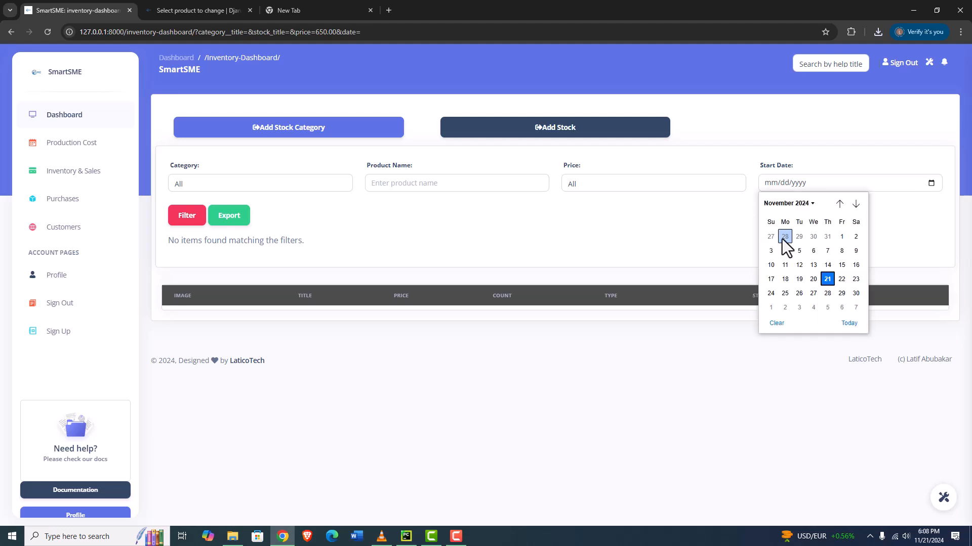
click(826, 279)
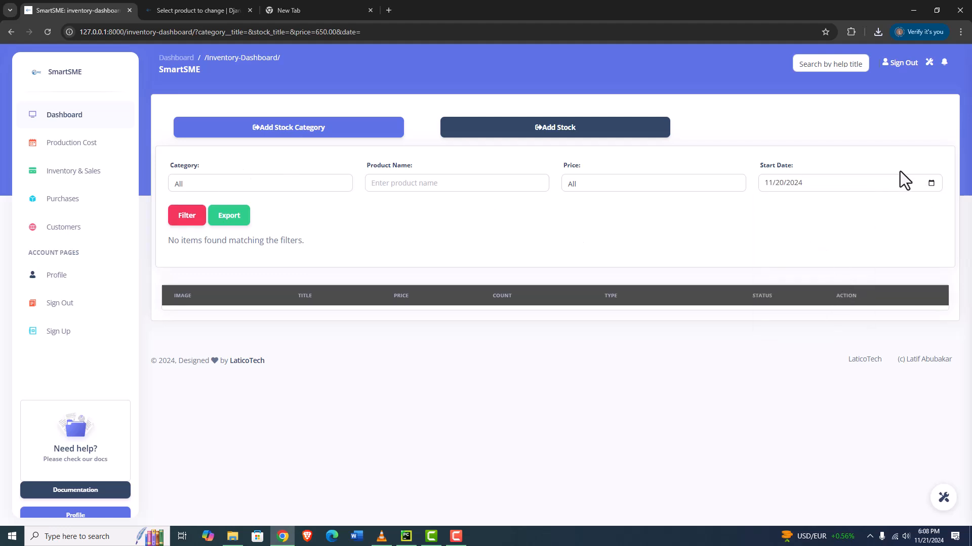
click(933, 183)
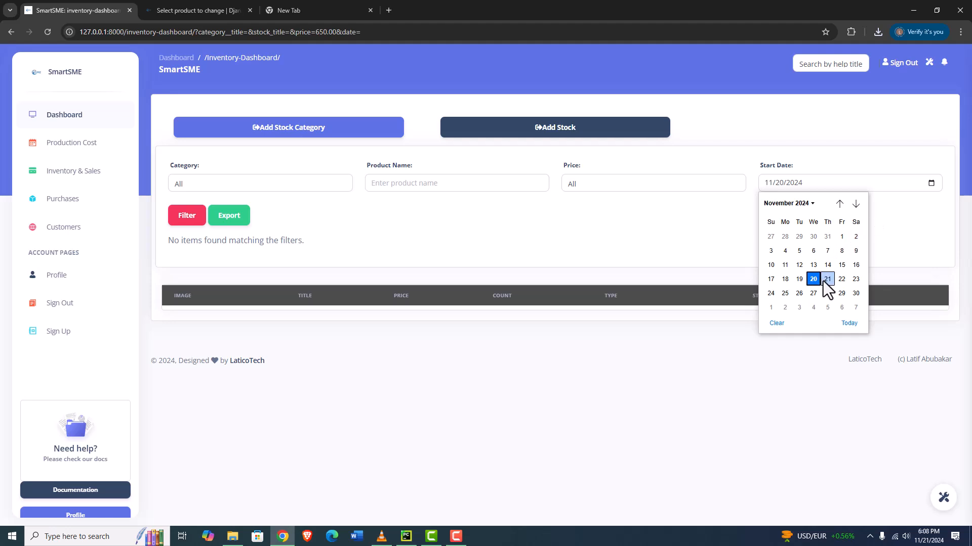
click(493, 259)
click(182, 218)
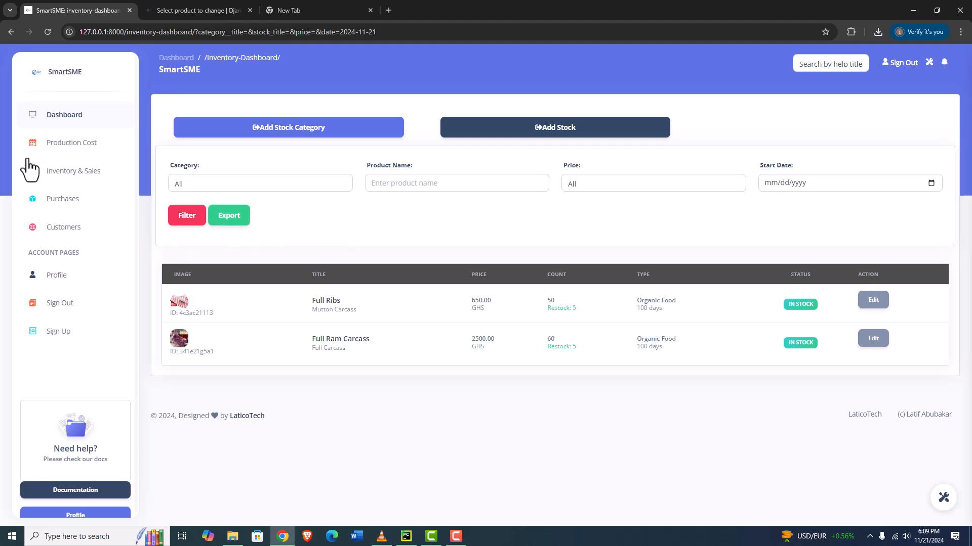
Open the stock receiving page and choose Full Ribs as the product to receive
click(75, 173)
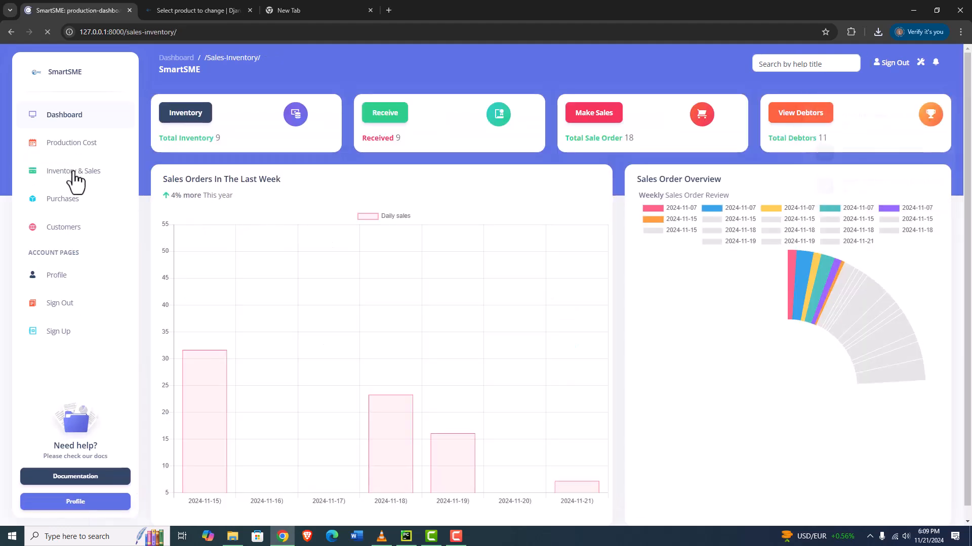
click(383, 119)
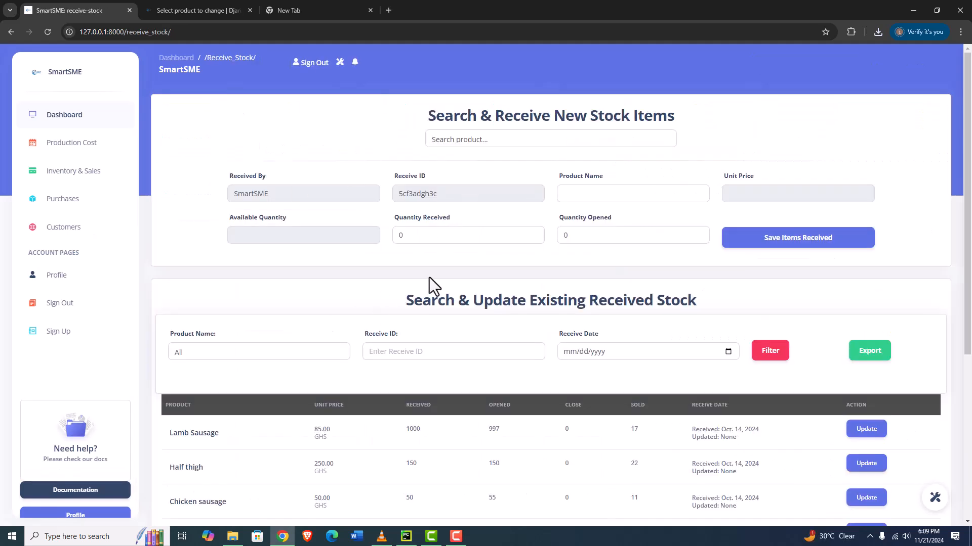
scroll(429, 278, down, 1)
click(503, 90)
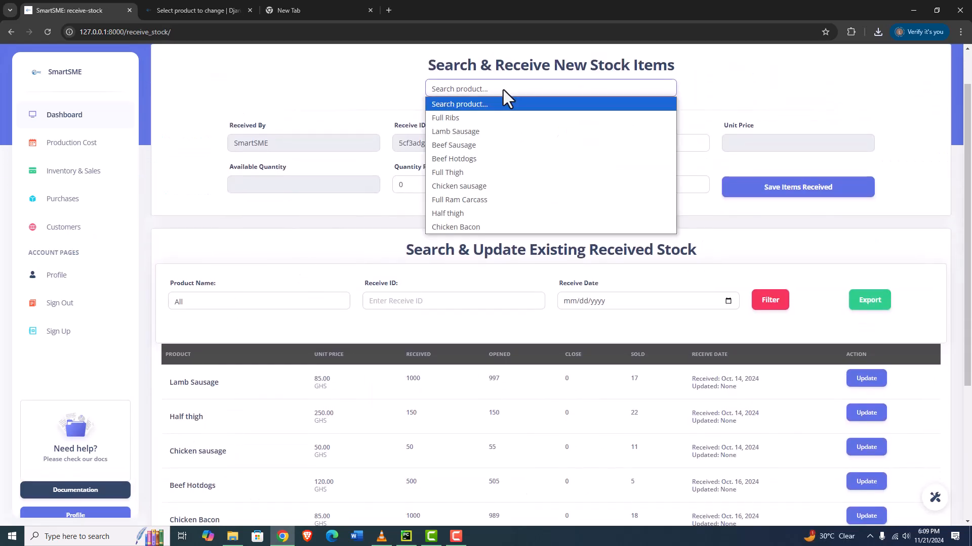
click(451, 119)
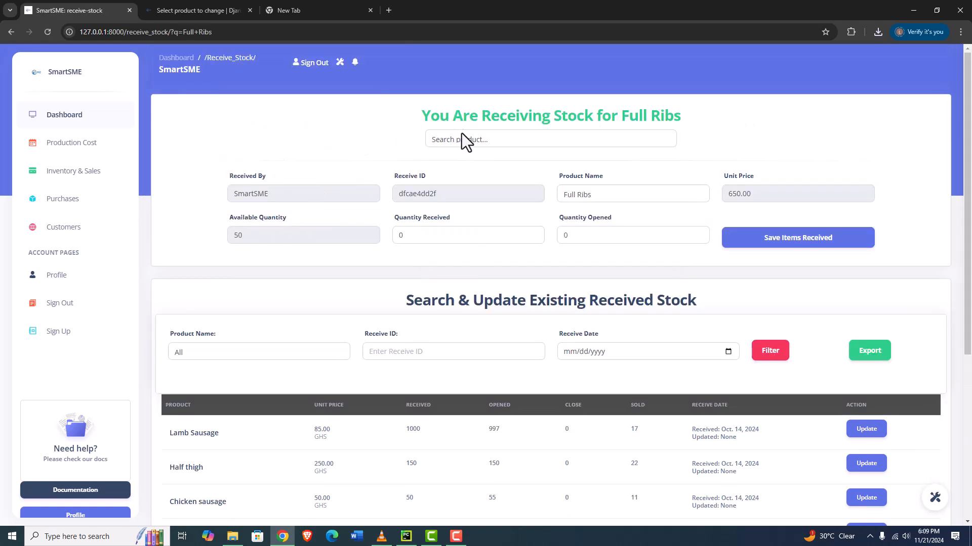
Set the quantity received and quantity opened to 25 each and save the received Full Ribs
double_click(414, 235)
text(25)
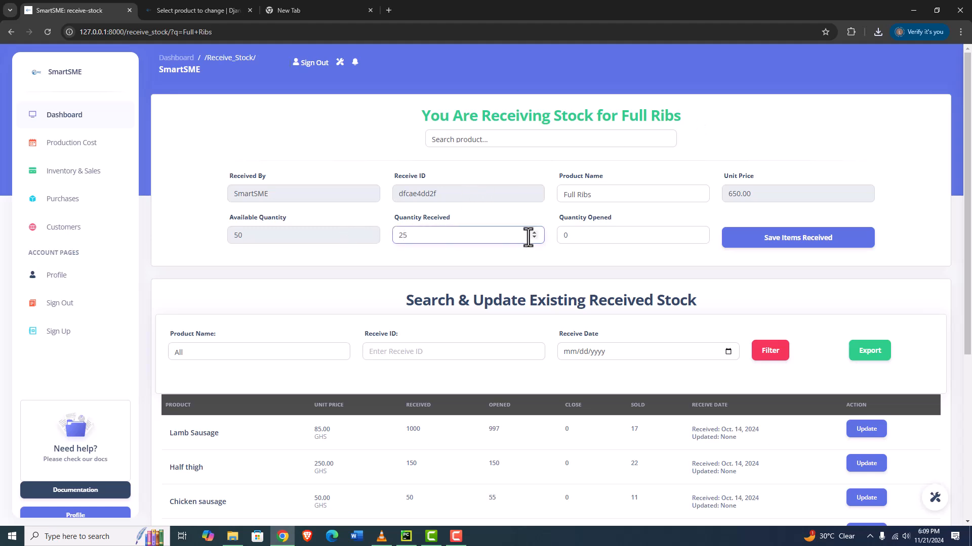
double_click(571, 236)
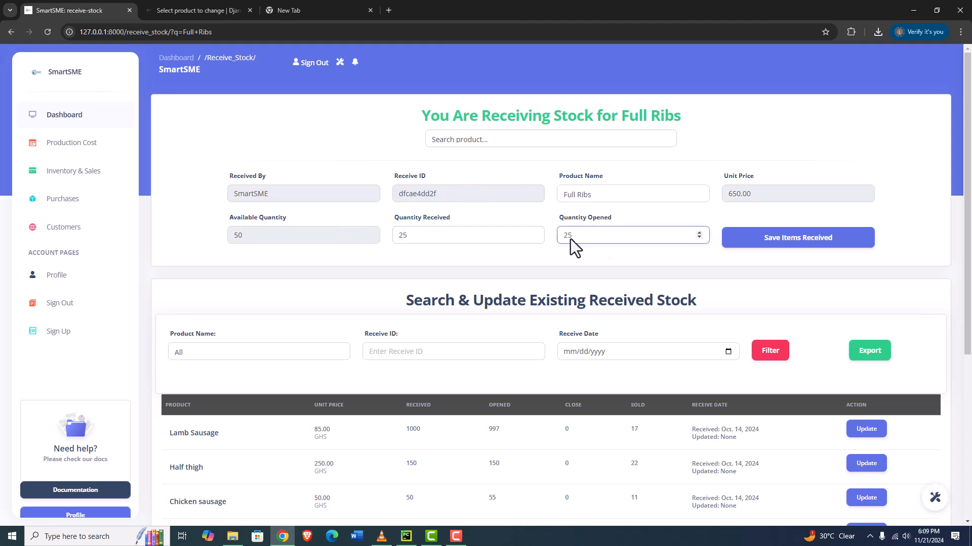
click(776, 244)
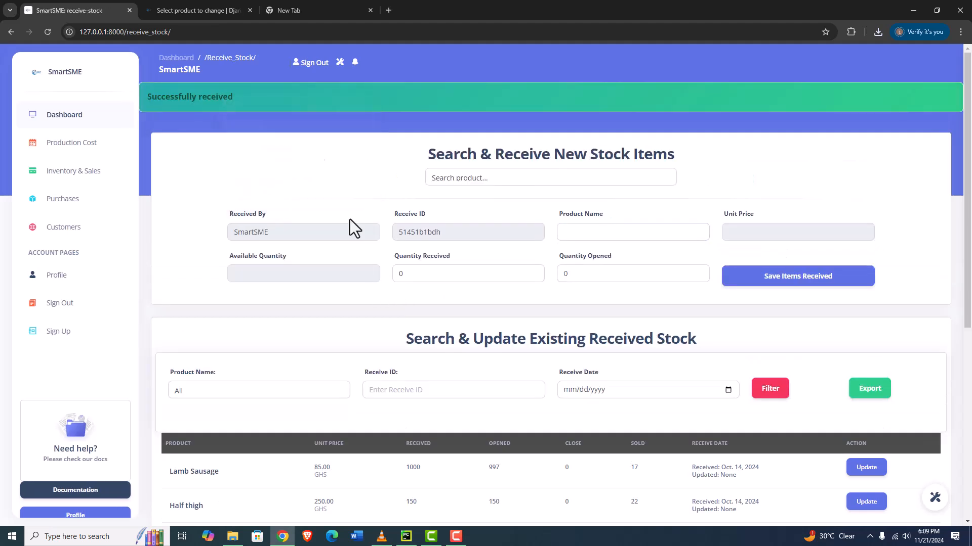
Open the Full Ribs received-stock record for review and return to the receiving page
scroll(411, 262, down, 6)
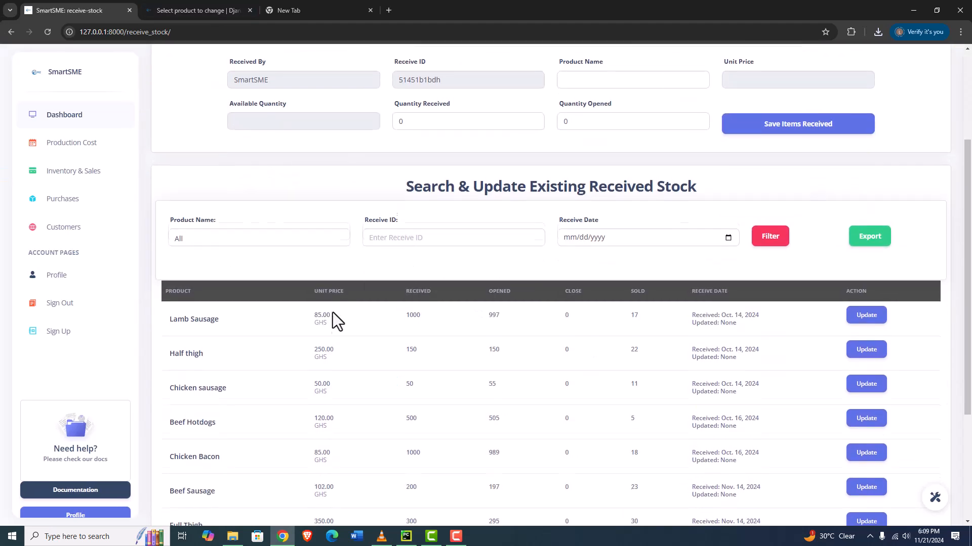
scroll(262, 306, down, 1)
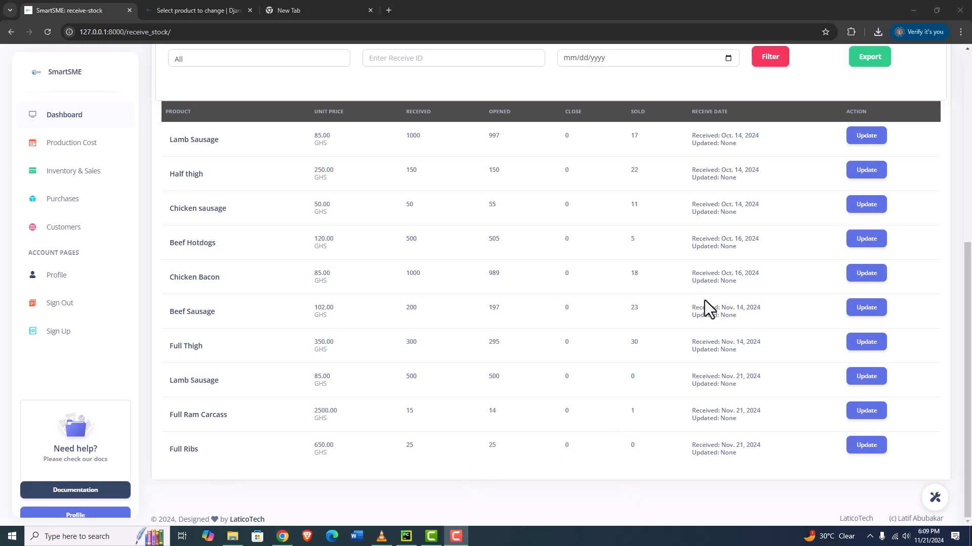
click(879, 449)
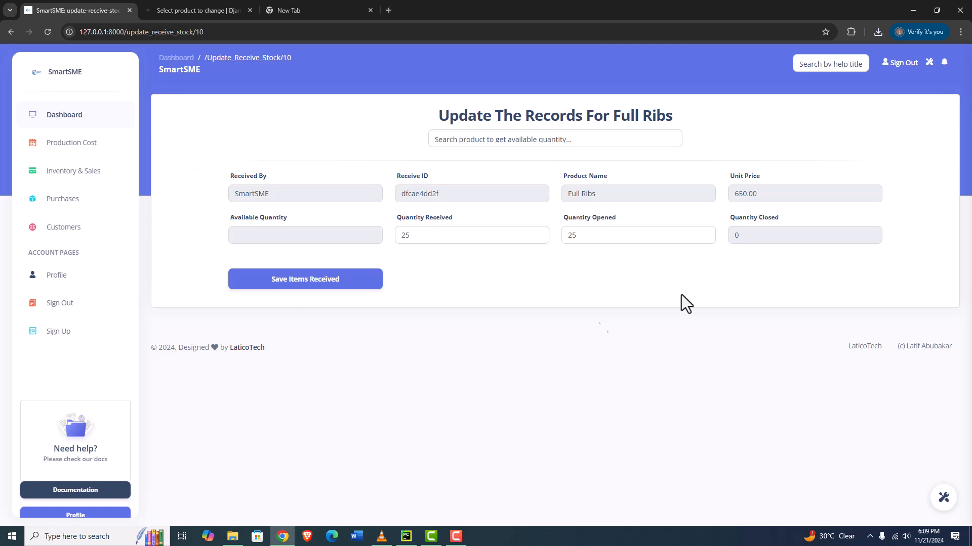
click(70, 172)
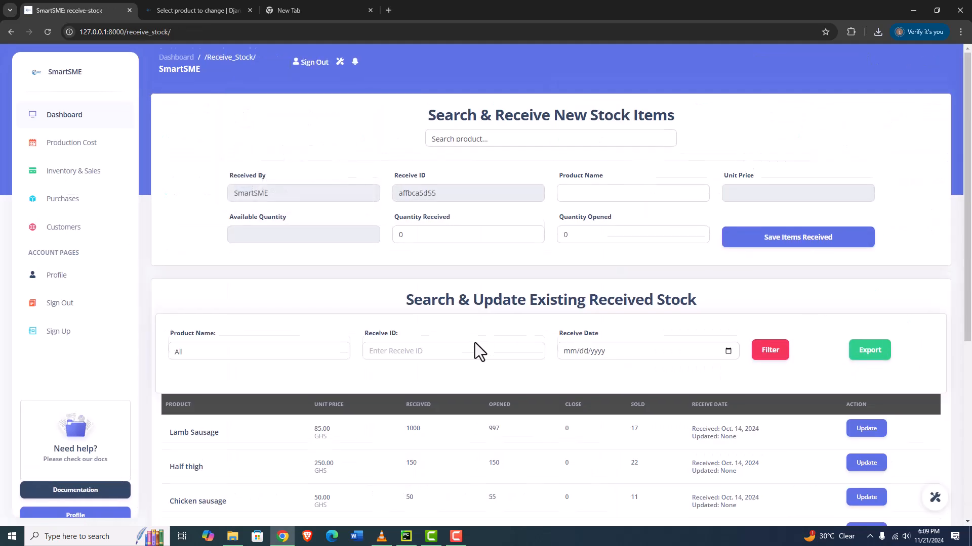
Scroll through the existing received stock list to review the entries
scroll(474, 342, down, 6)
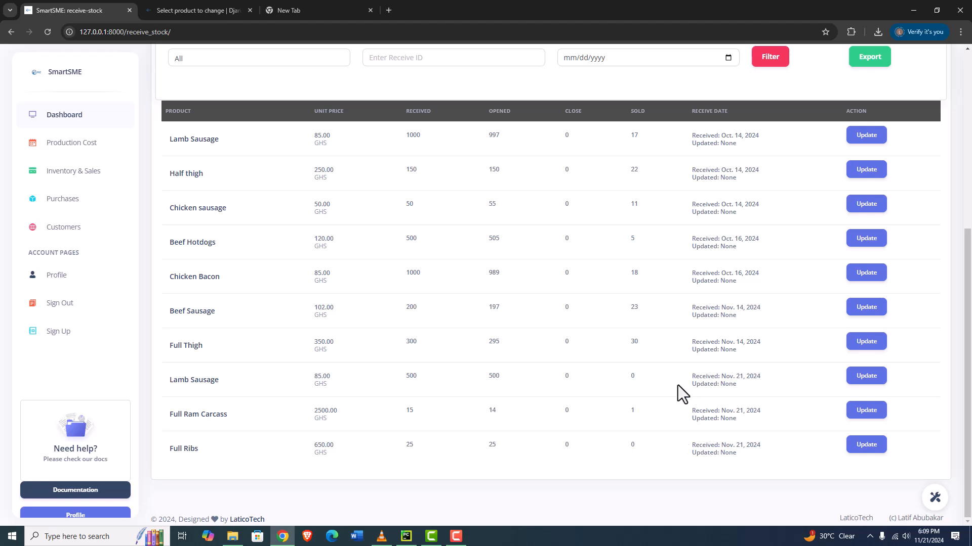
scroll(657, 379, up, 6)
scroll(597, 324, down, 5)
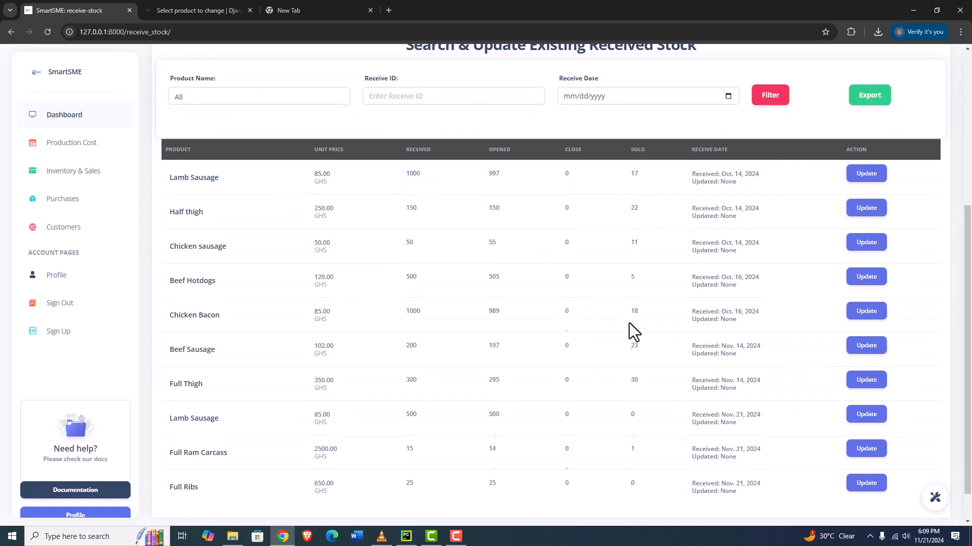
scroll(633, 303, down, 1)
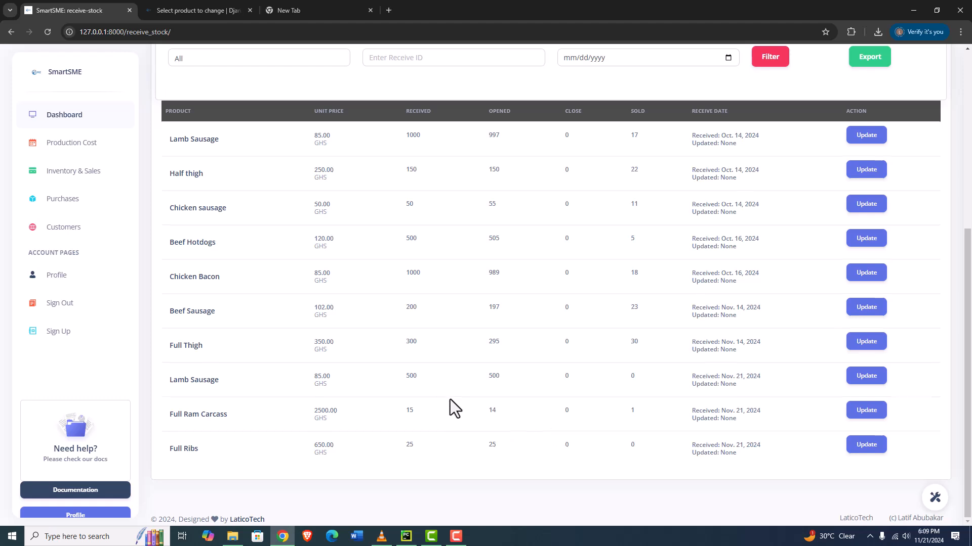
scroll(450, 399, up, 6)
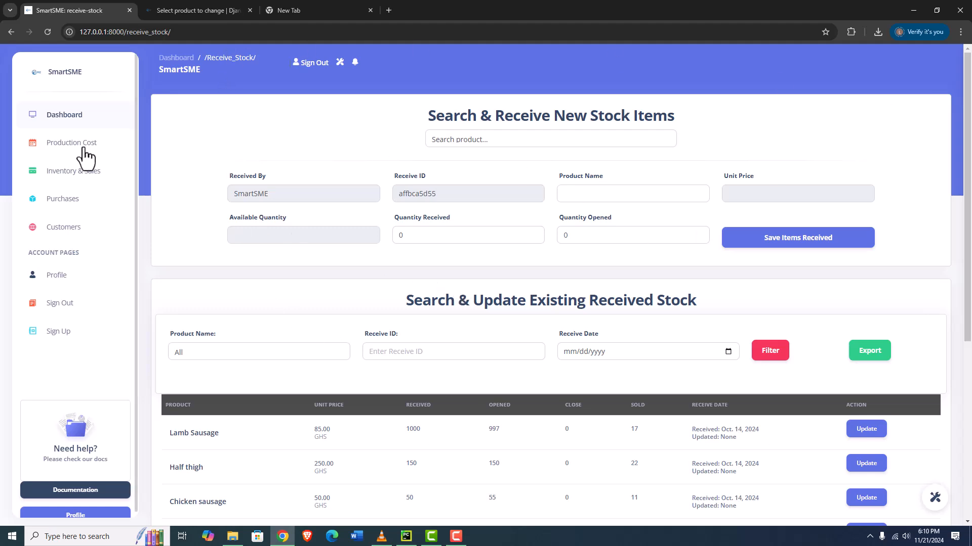
Start a new sale and enter KK Restaurant as the customer
click(82, 173)
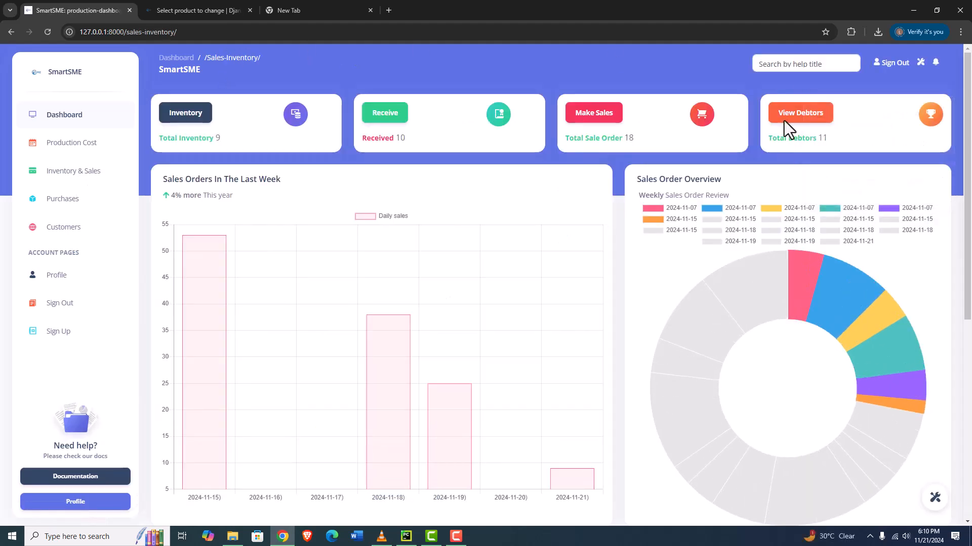
click(603, 116)
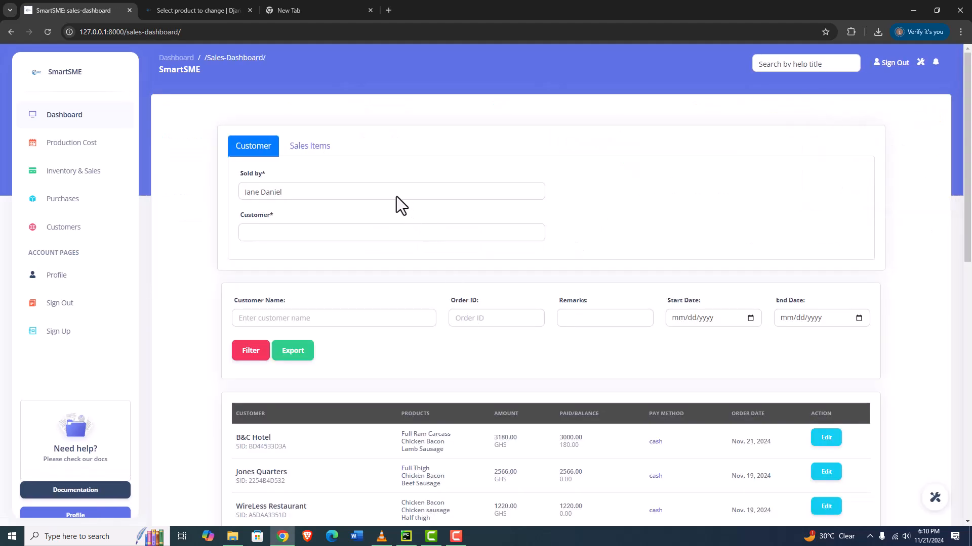
click(307, 233)
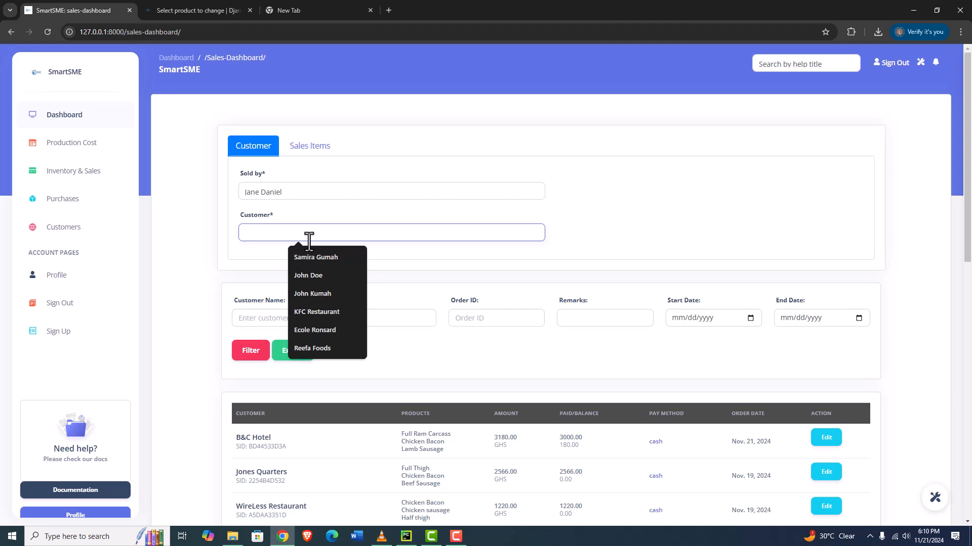
text(K)
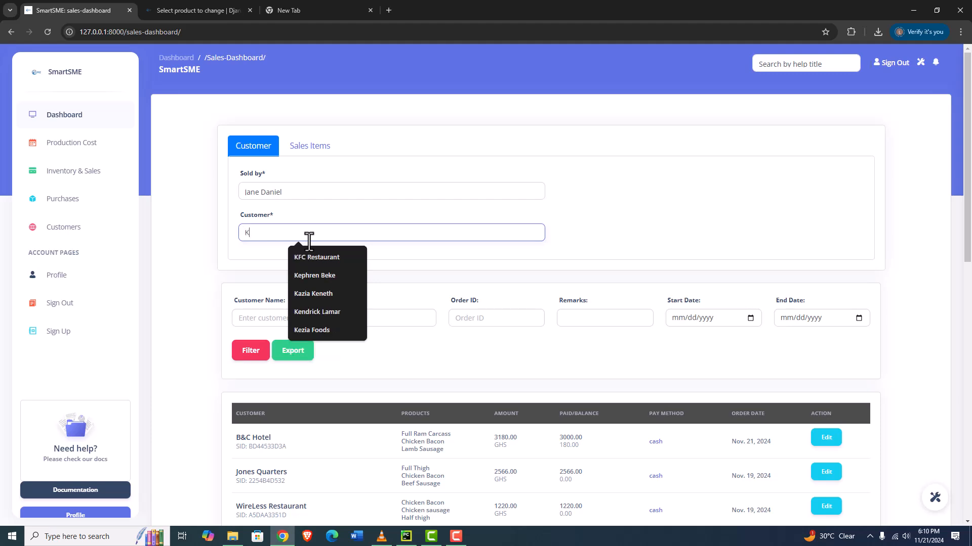
text(K)
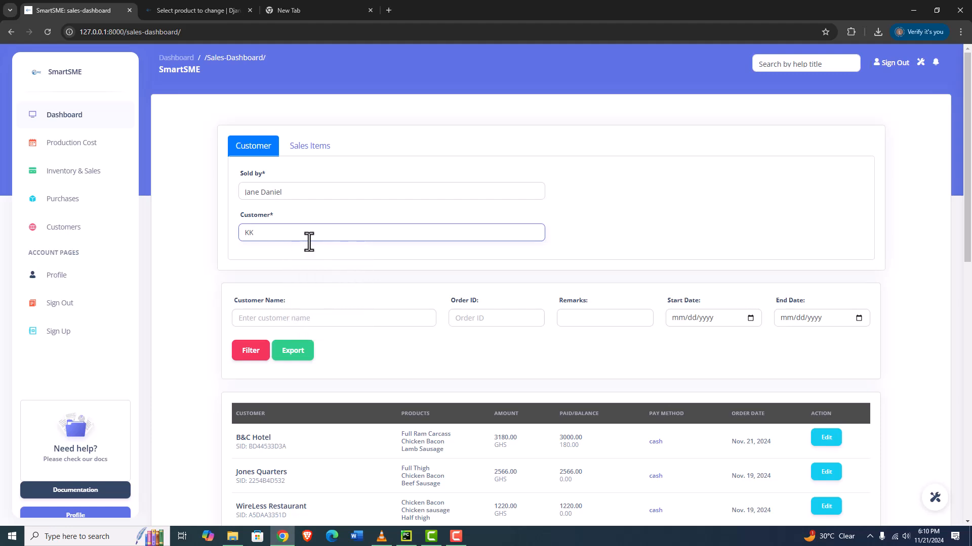
text( Restaurant)
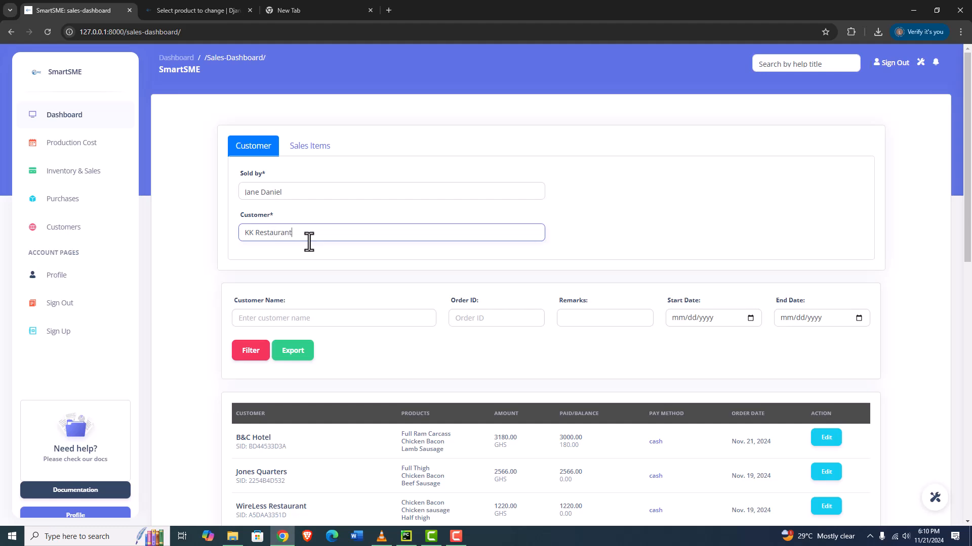
Add Full Thigh with a quantity of 3 as the first sales item
click(314, 147)
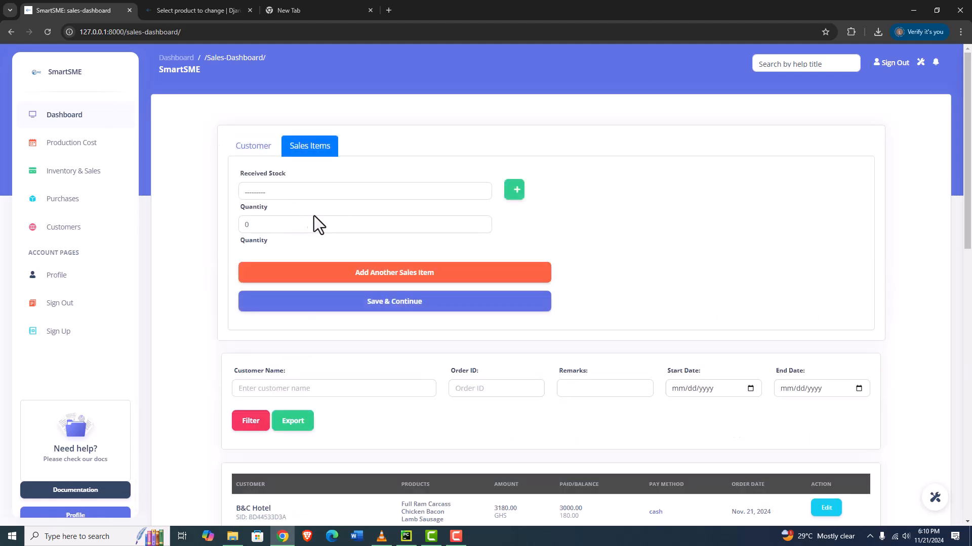
click(282, 194)
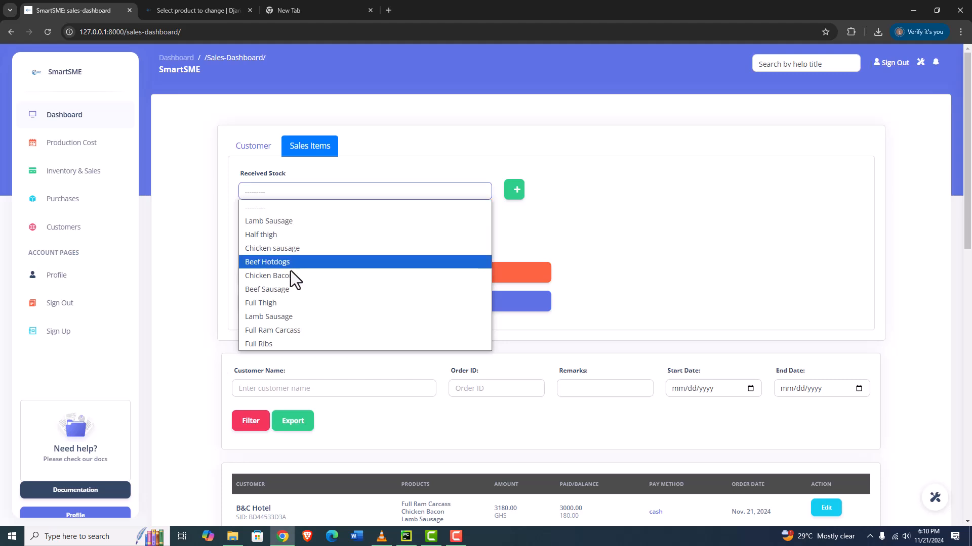
click(291, 303)
double_click(260, 225)
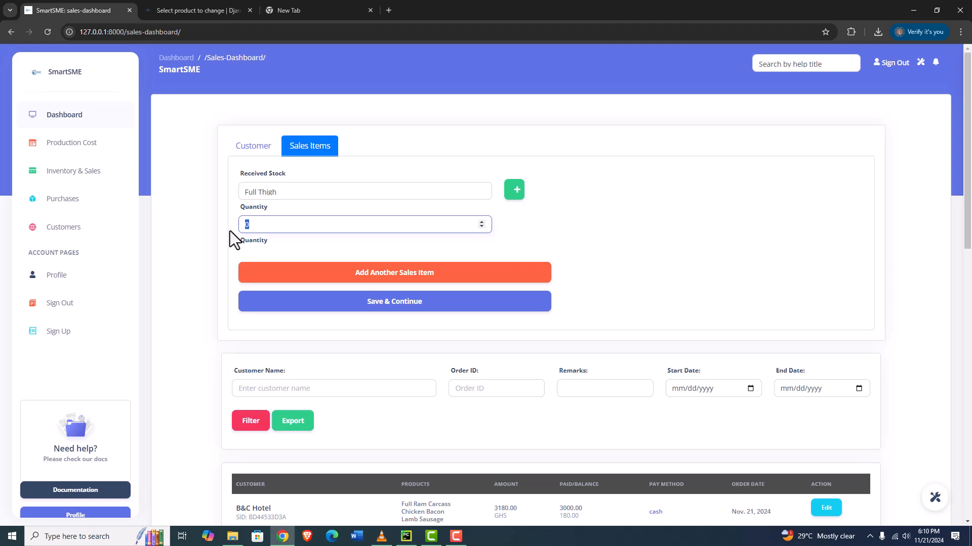
text(3)
Add a second sales item of Full Ribs with a quantity sold of 2
click(410, 274)
click(274, 300)
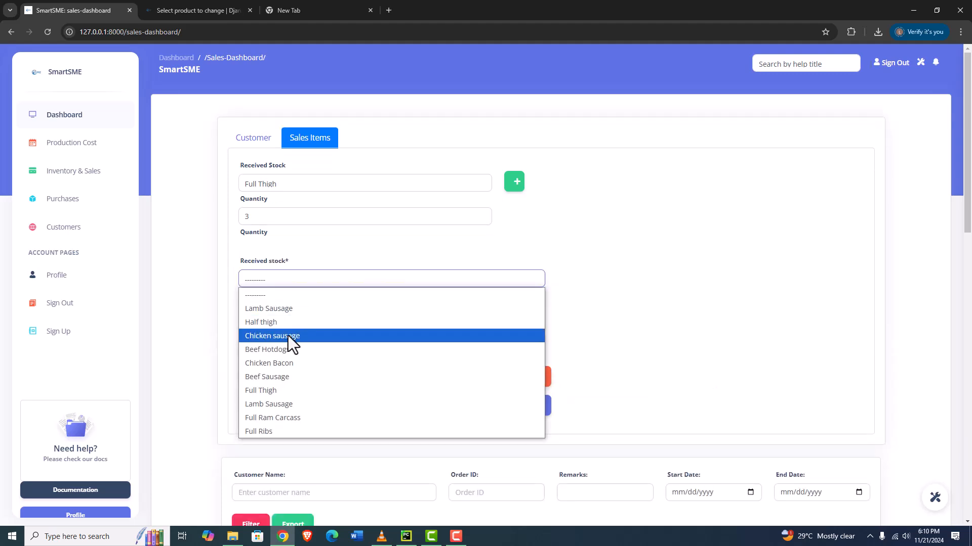
click(265, 432)
double_click(258, 319)
text(2)
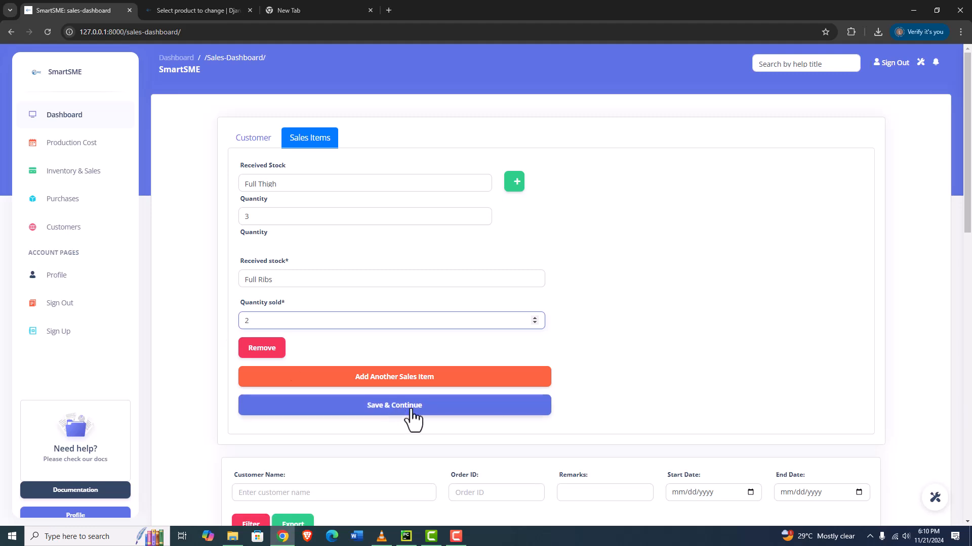
Add a third sales item of Lamb Sausage with a quantity sold of 25 and save and continue
click(372, 389)
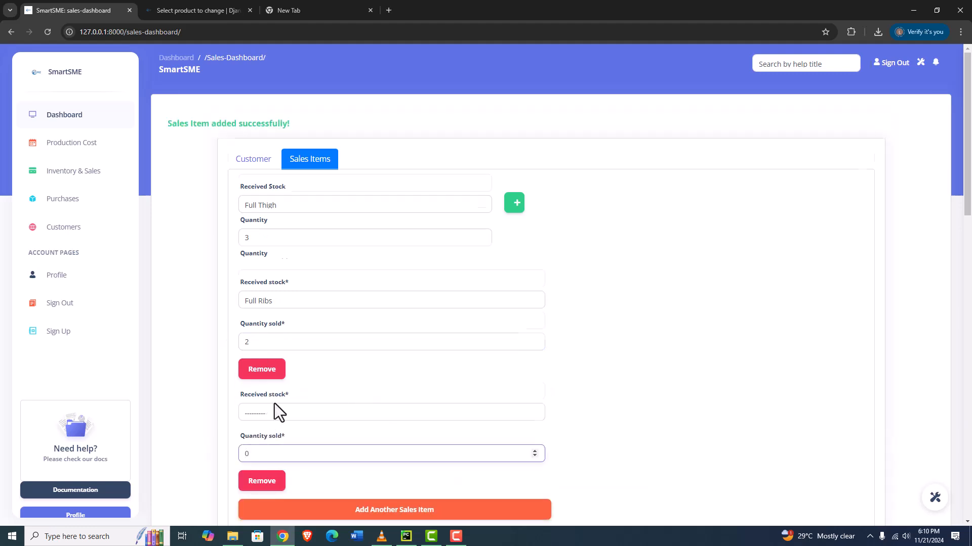
click(277, 393)
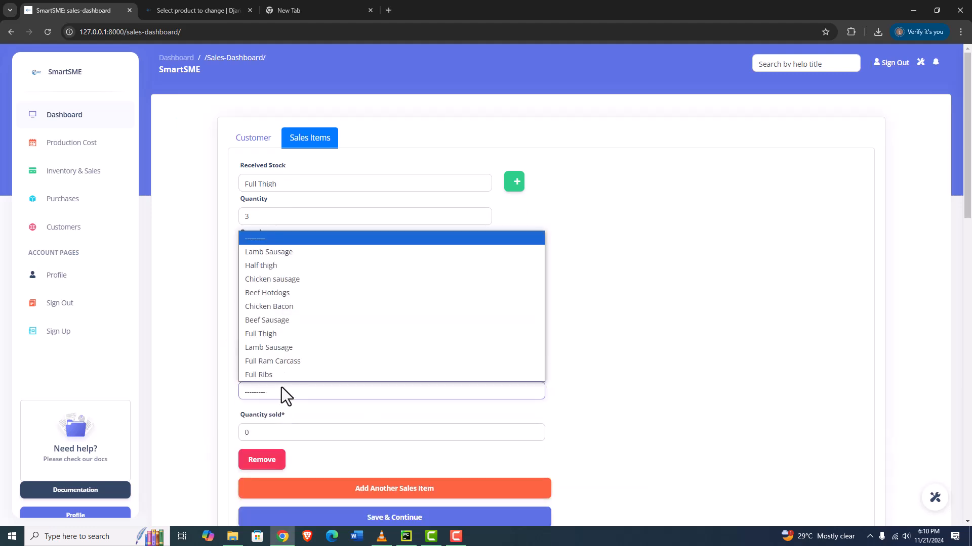
click(274, 256)
click(260, 442)
key(ctrl+a)
text(25)
scroll(466, 466, down, 2)
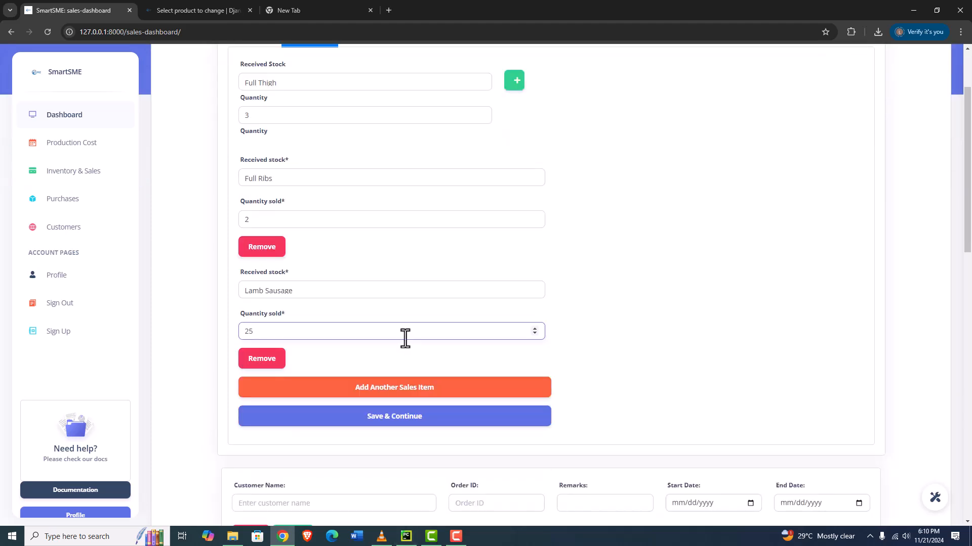
click(404, 416)
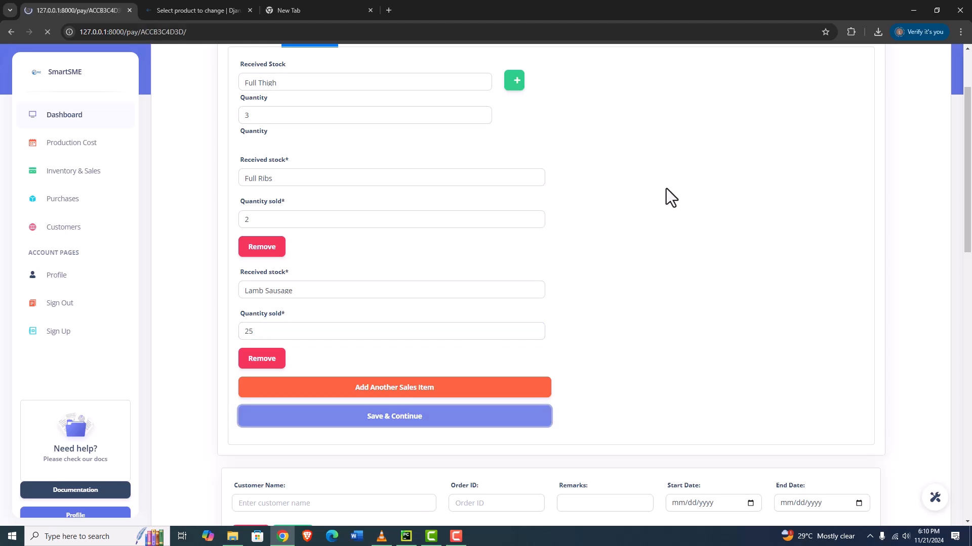
Enter an amount paid of 4400 with cash remarks and save and print the receipt
drag(526, 177, 484, 172)
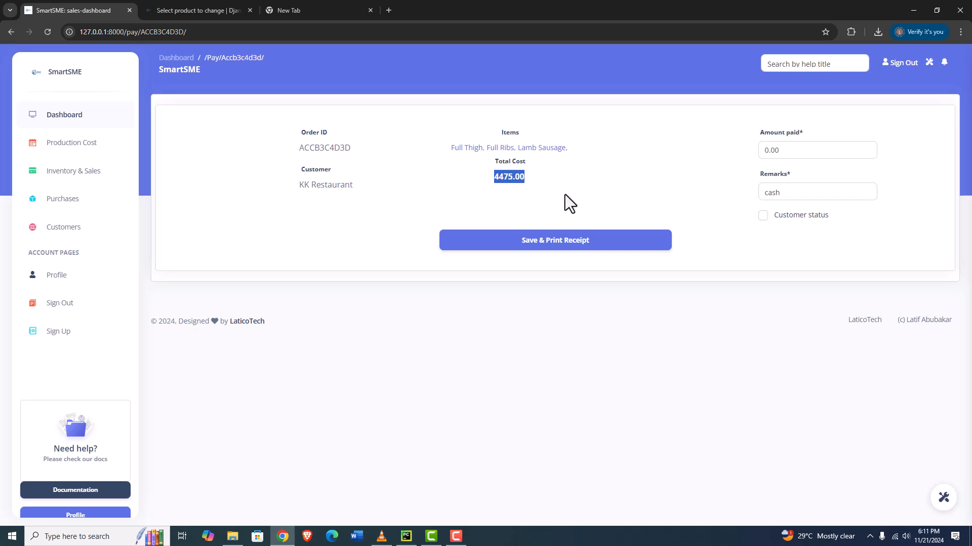
drag(585, 150, 449, 147)
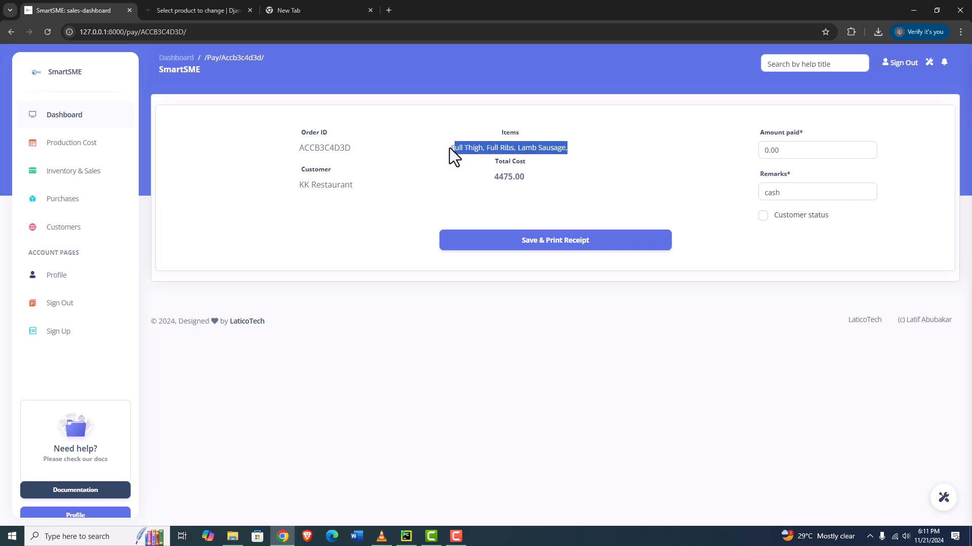
drag(353, 147, 258, 147)
drag(353, 185, 289, 186)
click(789, 150)
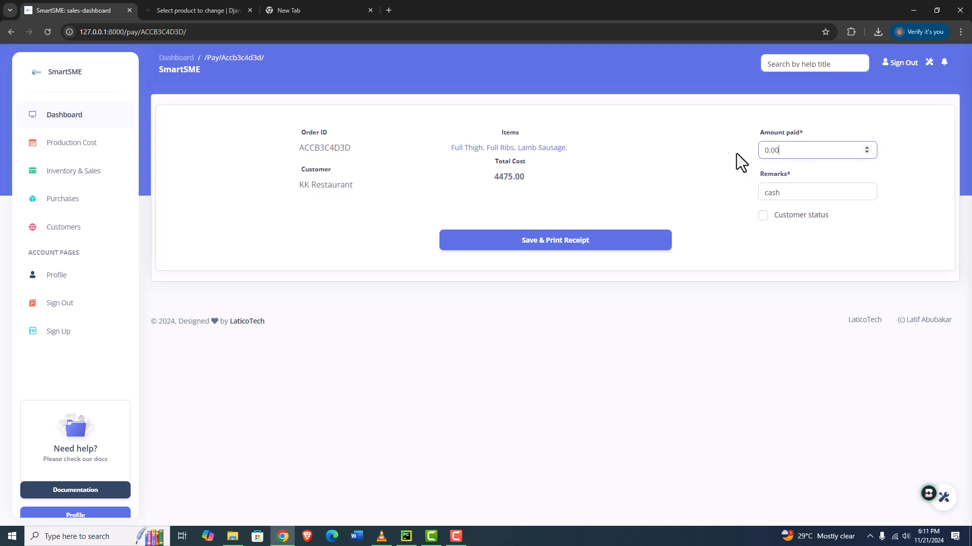
double_click(753, 154)
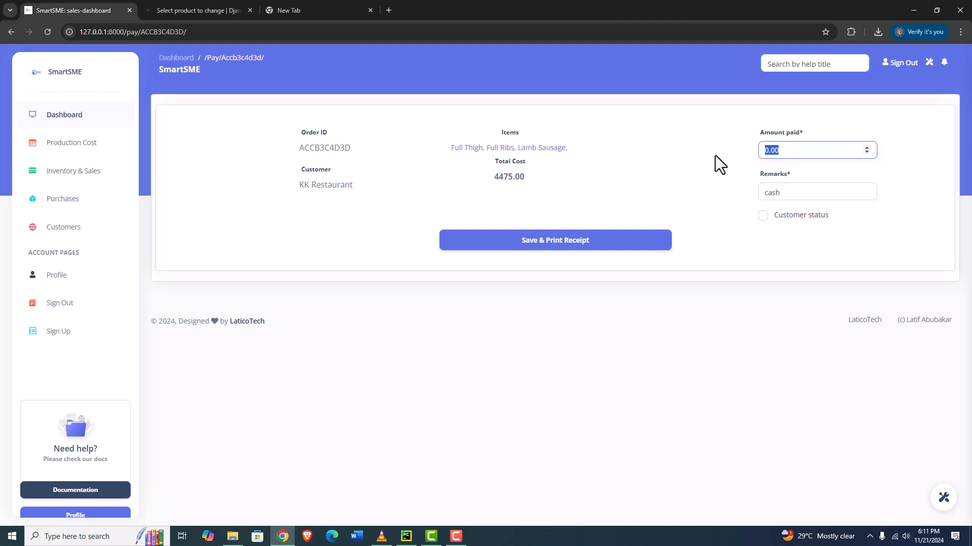
text(4400)
click(818, 192)
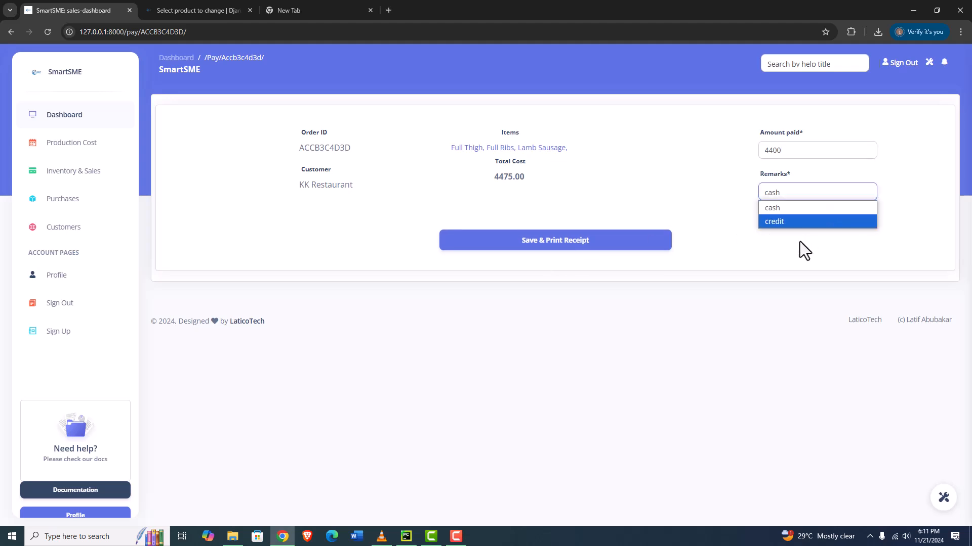
click(730, 234)
click(570, 241)
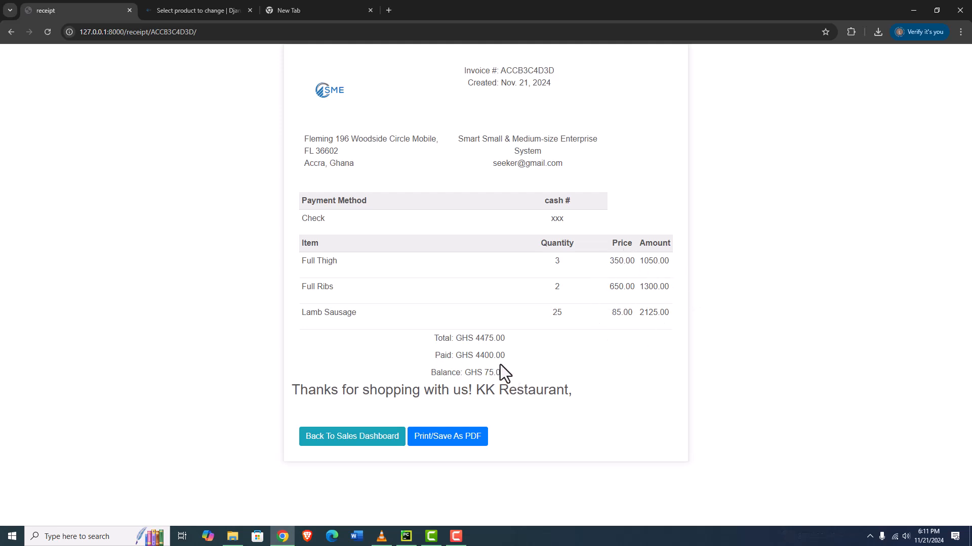
Review the receipt totals, select the invoice number, and return to the sales dashboard
drag(505, 338, 433, 338)
drag(506, 355, 479, 375)
drag(555, 72, 498, 72)
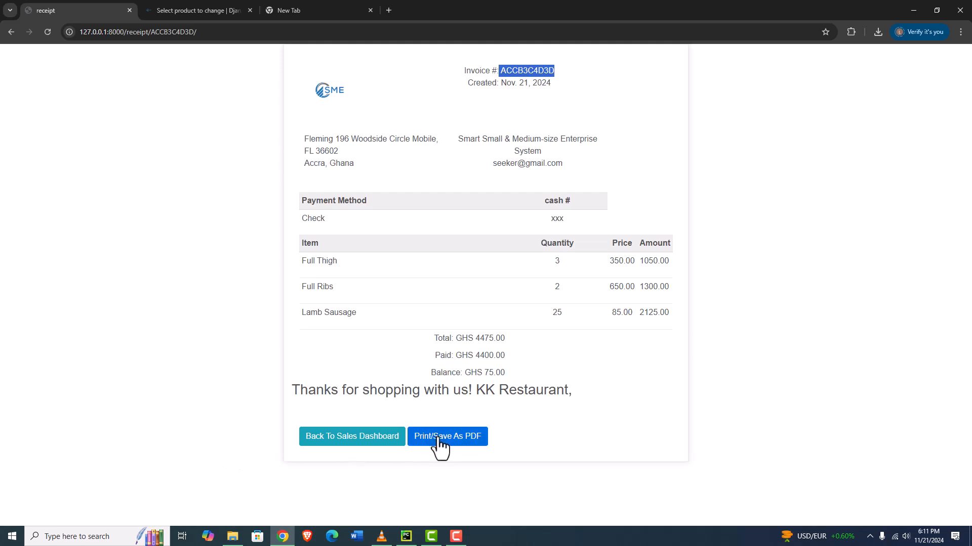
click(343, 441)
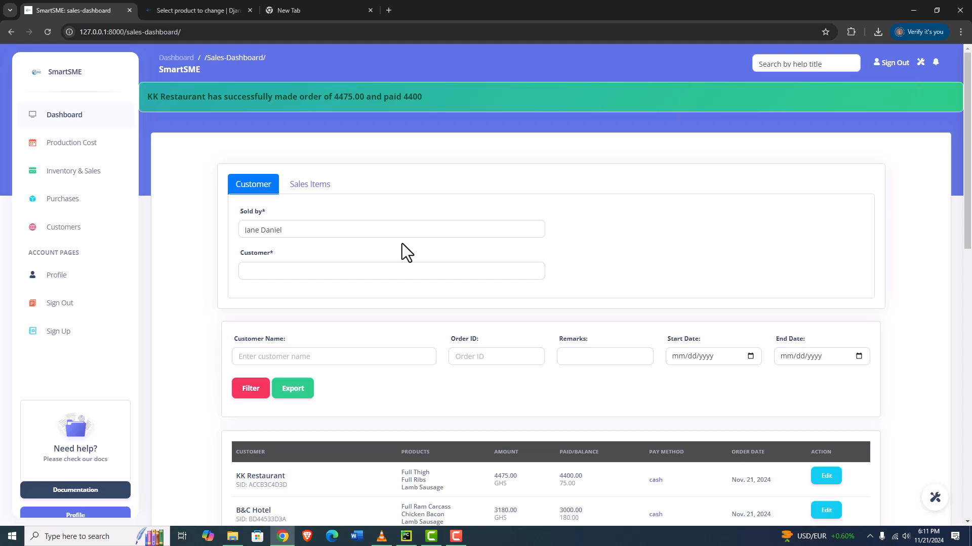
Open the debtors list from the Inventory & Sales page
scroll(569, 383, down, 2)
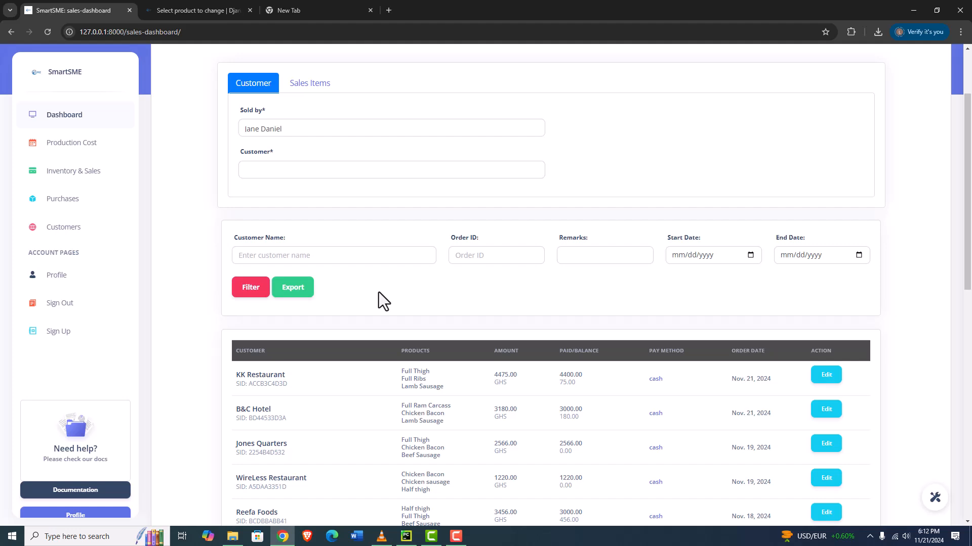
click(76, 172)
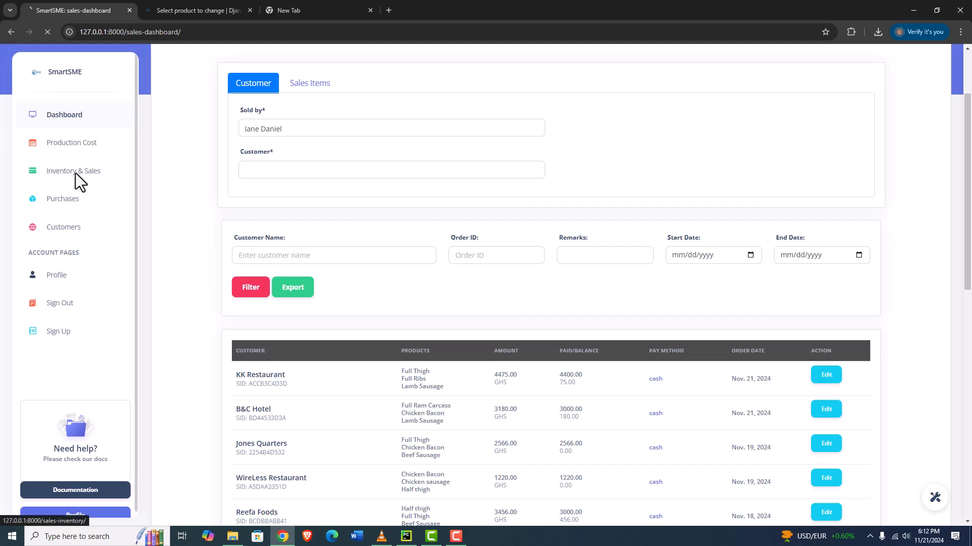
click(799, 115)
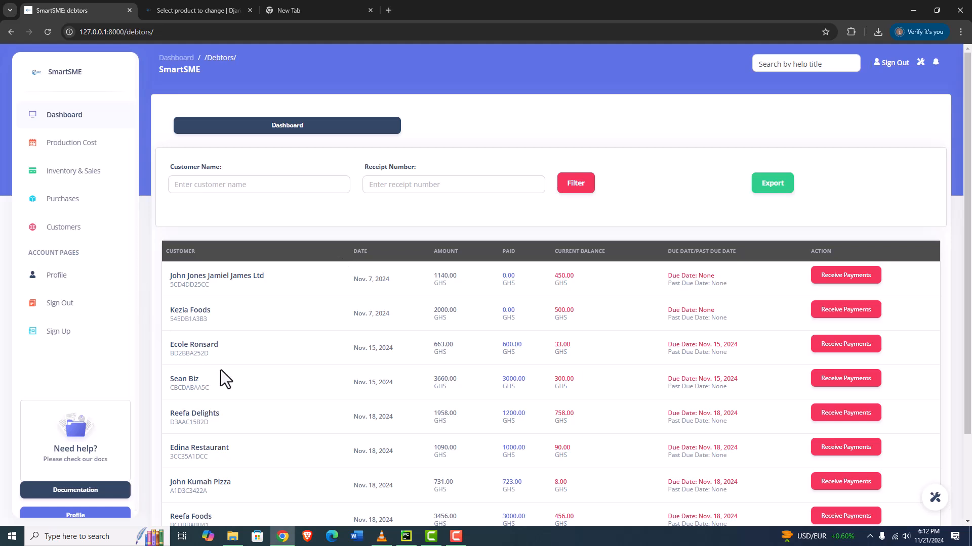
scroll(214, 369, down, 3)
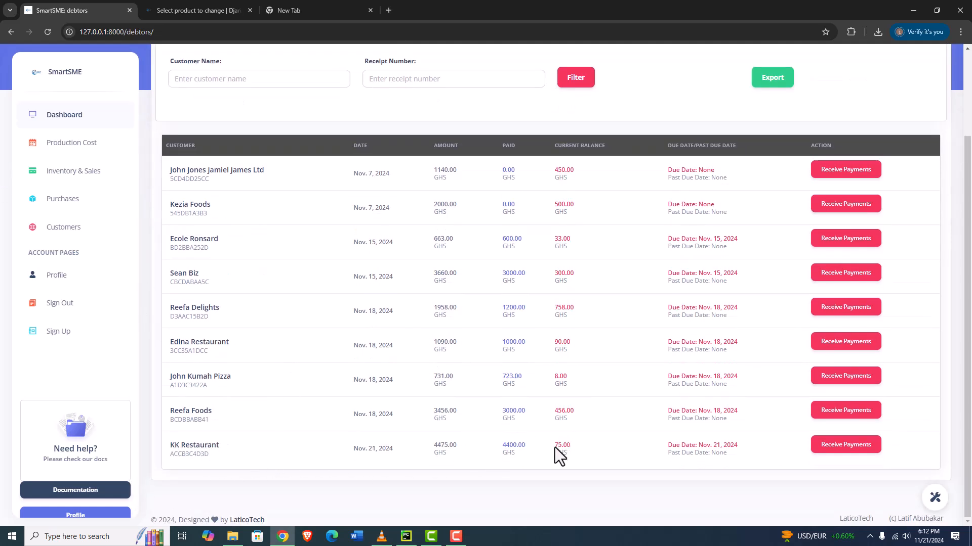
Receive a payment of 75 against KK Restaurant's outstanding balance and update the order
click(840, 445)
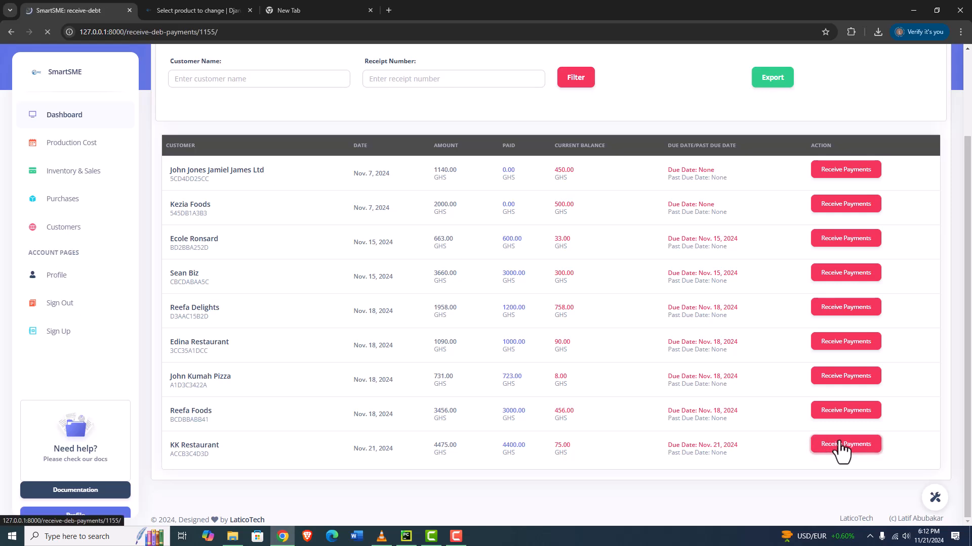
double_click(672, 182)
text(75)
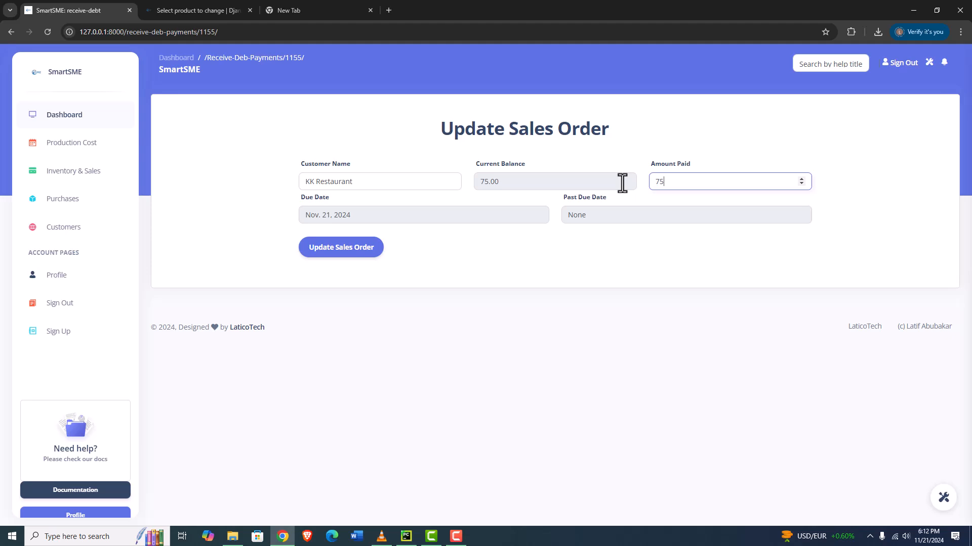
click(354, 253)
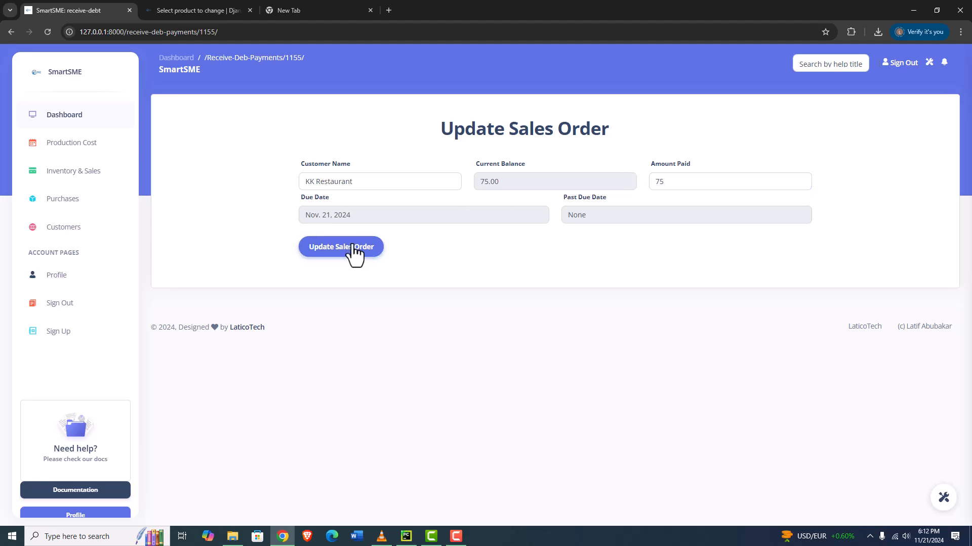
Filter the debtors list by the pasted KK Restaurant receipt number
scroll(390, 316, down, 2)
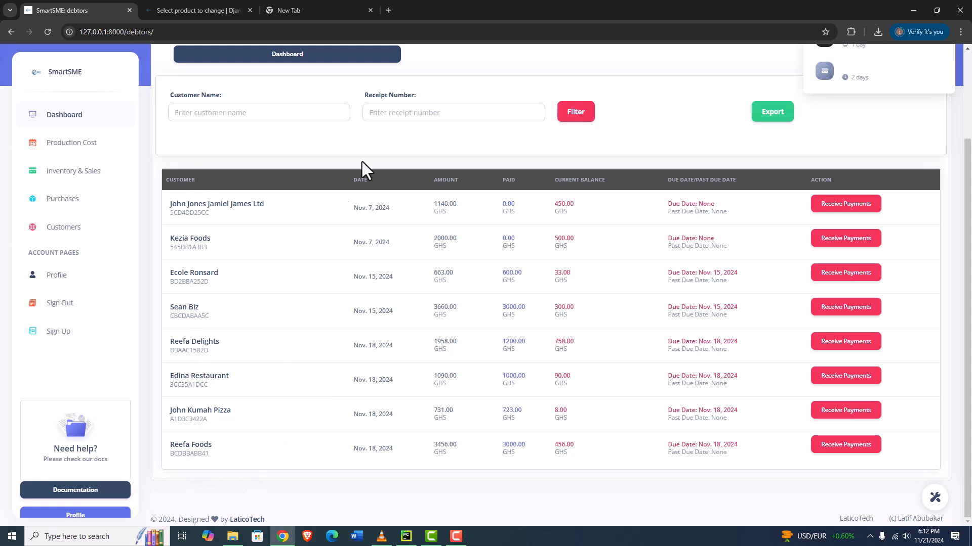
click(429, 112)
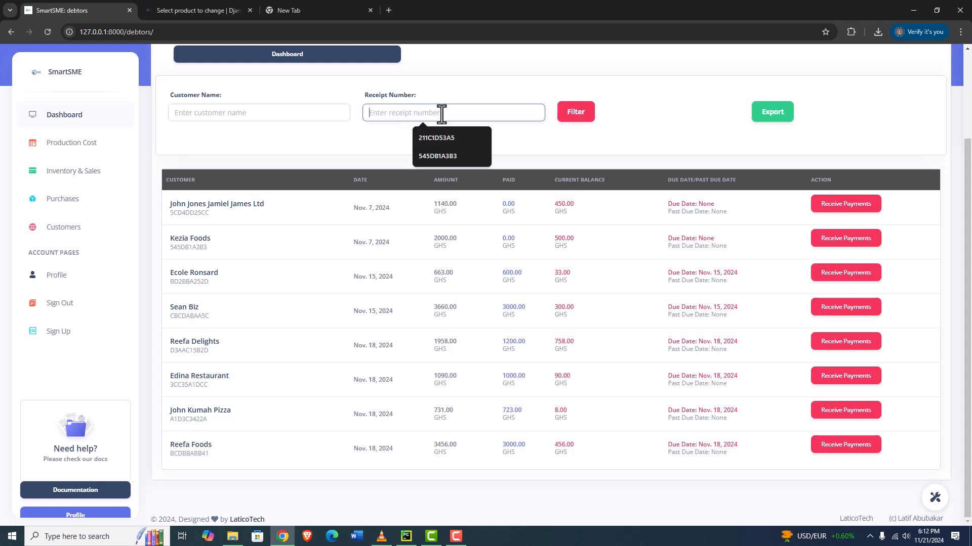
text(ACCB3C4D3D)
click(574, 121)
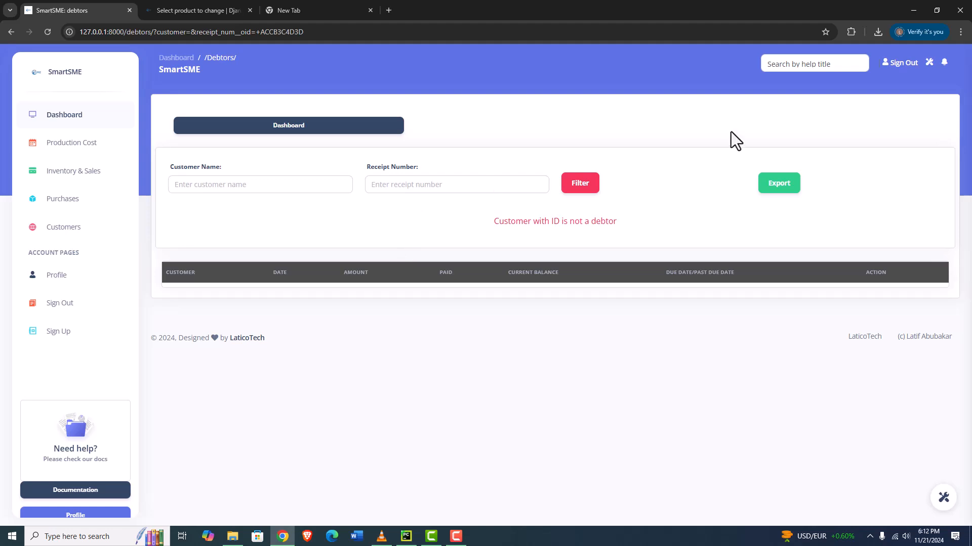
Open the Jones Quarters sales order for editing and review its sales items
click(75, 176)
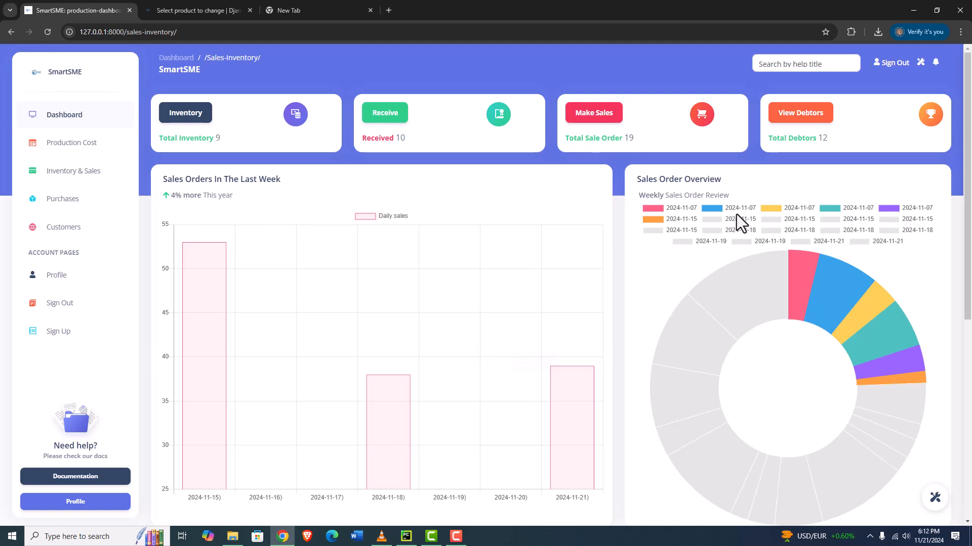
mouse_move(824, 275)
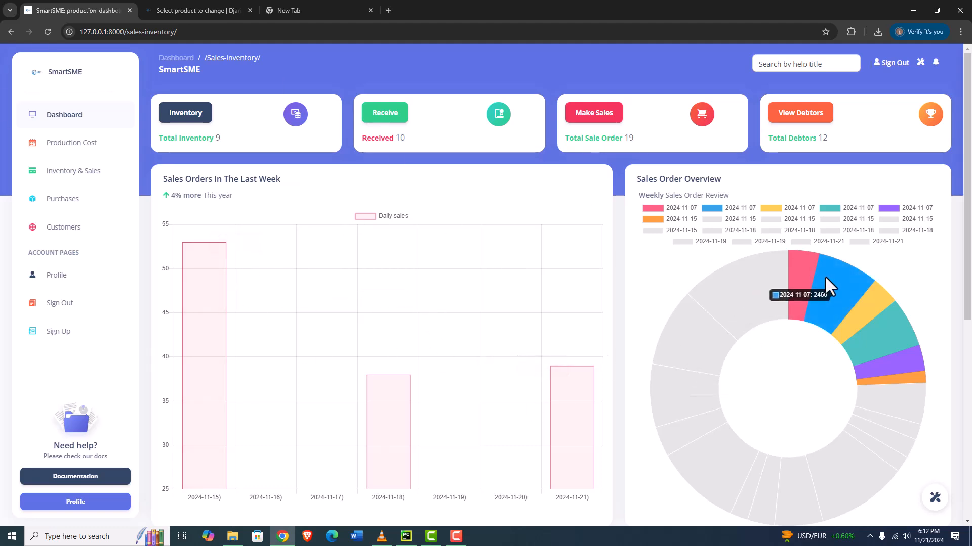
click(589, 118)
scroll(778, 343, down, 4)
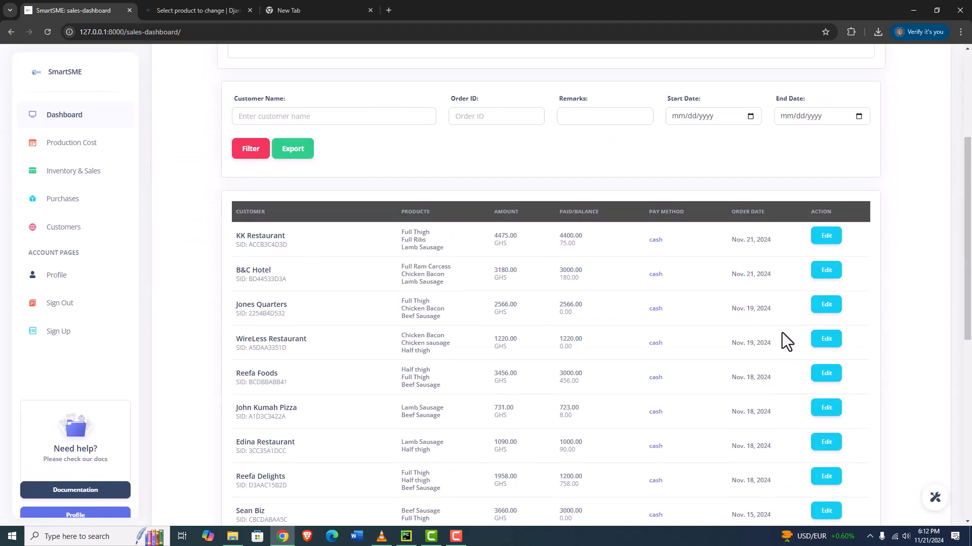
click(822, 308)
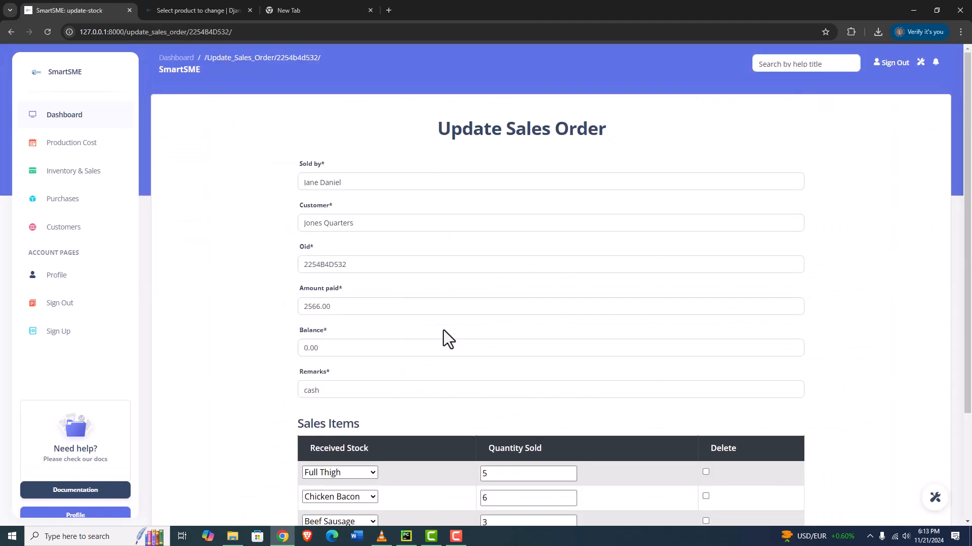
scroll(444, 330, down, 3)
scroll(400, 366, up, 2)
scroll(366, 329, down, 2)
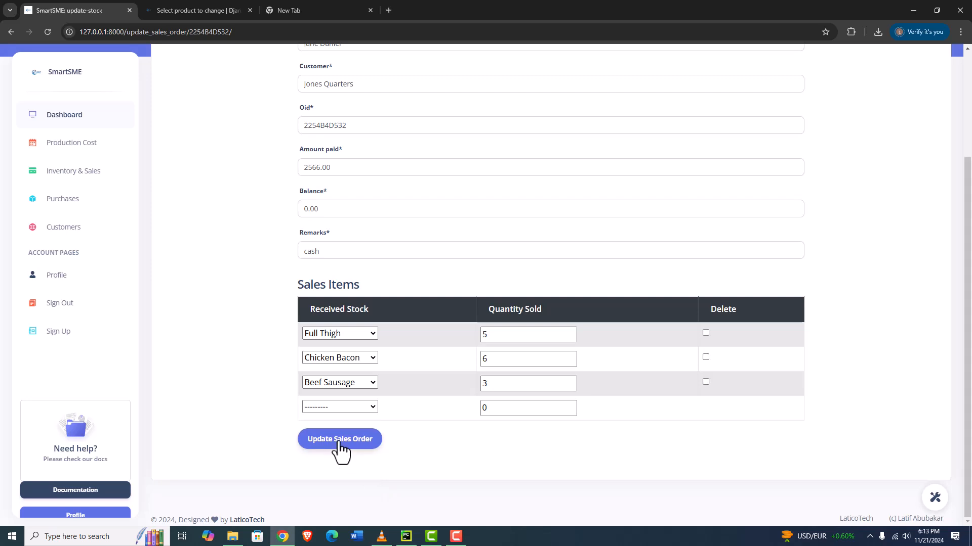
scroll(253, 308, up, 3)
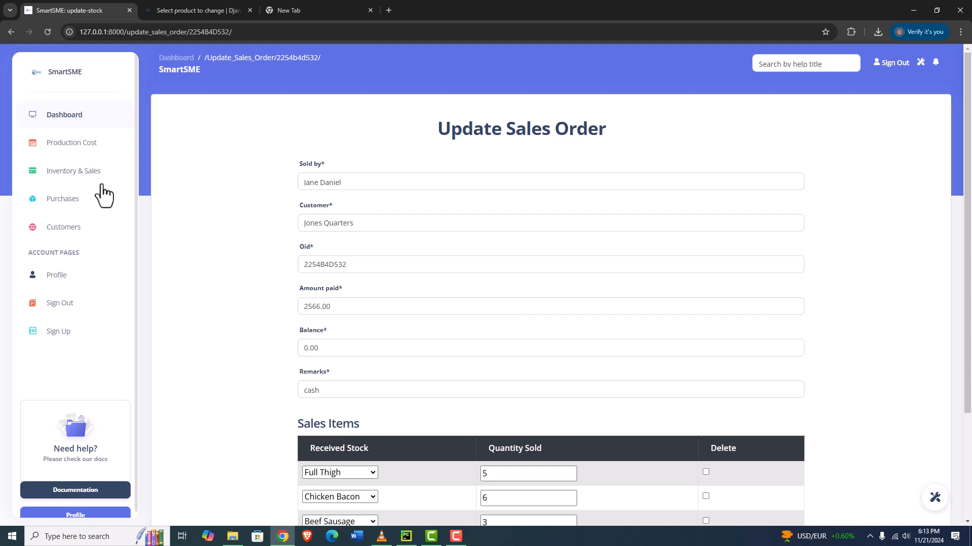
Filter the sales orders by a date range from 11/14/2024 to 11/21/2024
click(76, 172)
click(591, 115)
scroll(364, 203, down, 4)
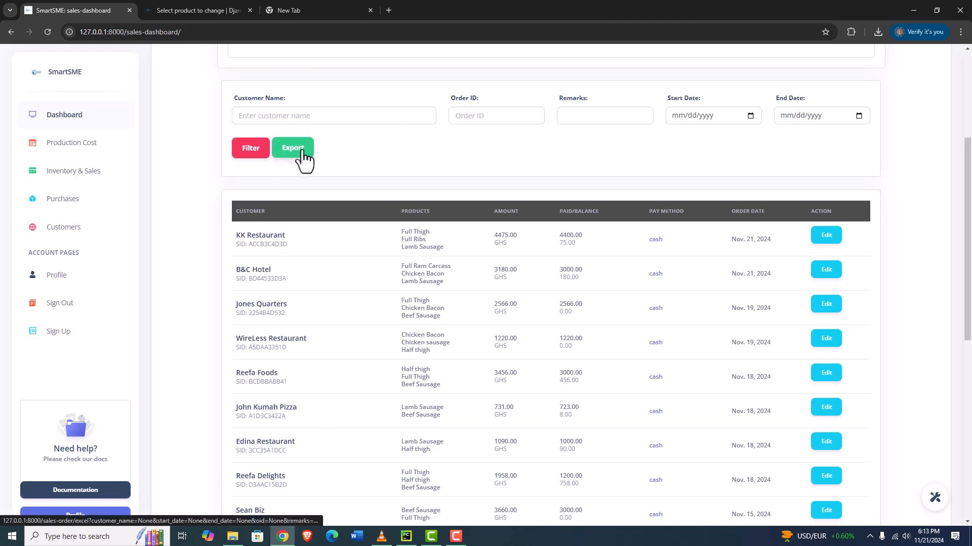
click(751, 116)
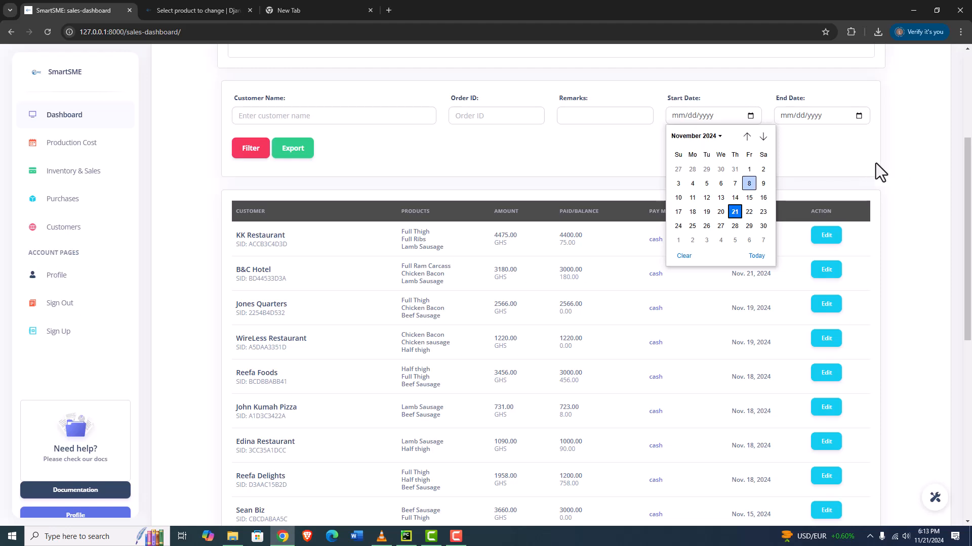
click(850, 159)
click(751, 116)
click(736, 197)
click(857, 116)
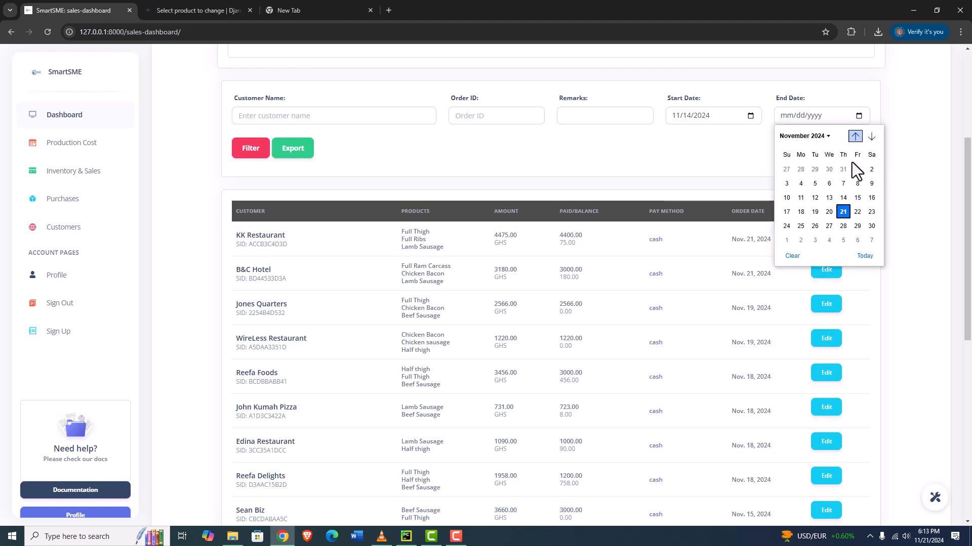
click(845, 214)
click(244, 147)
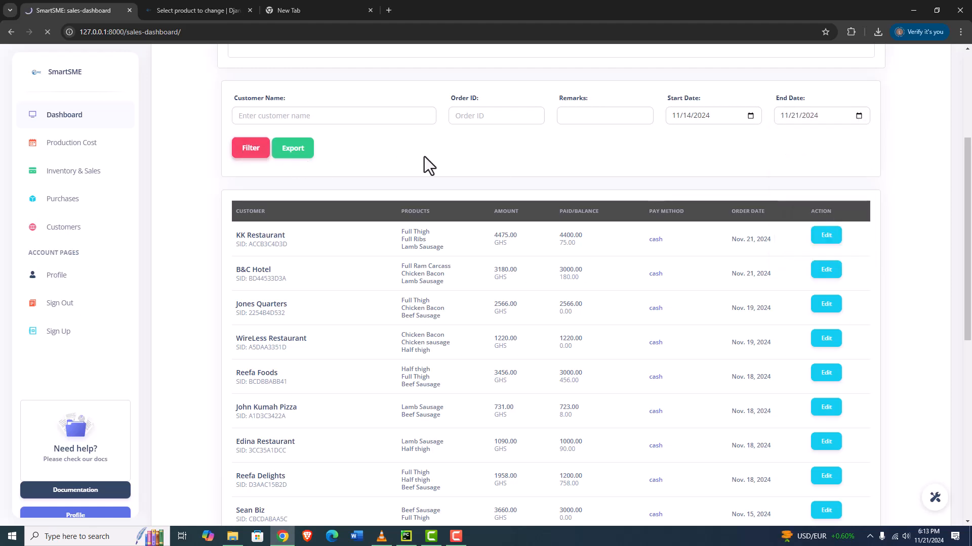
Export the date-filtered sales orders to an Excel spreadsheet
scroll(451, 347, down, 7)
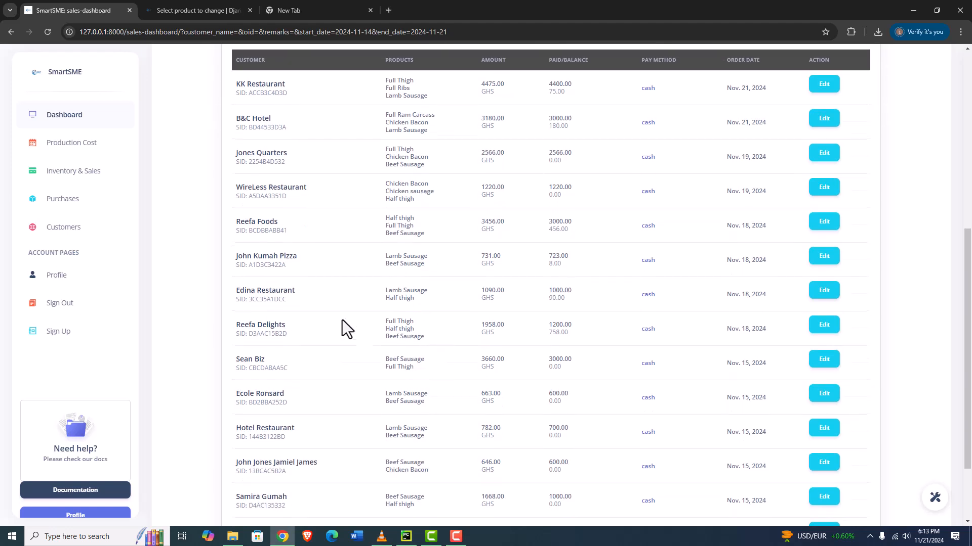
scroll(362, 325, up, 4)
click(283, 197)
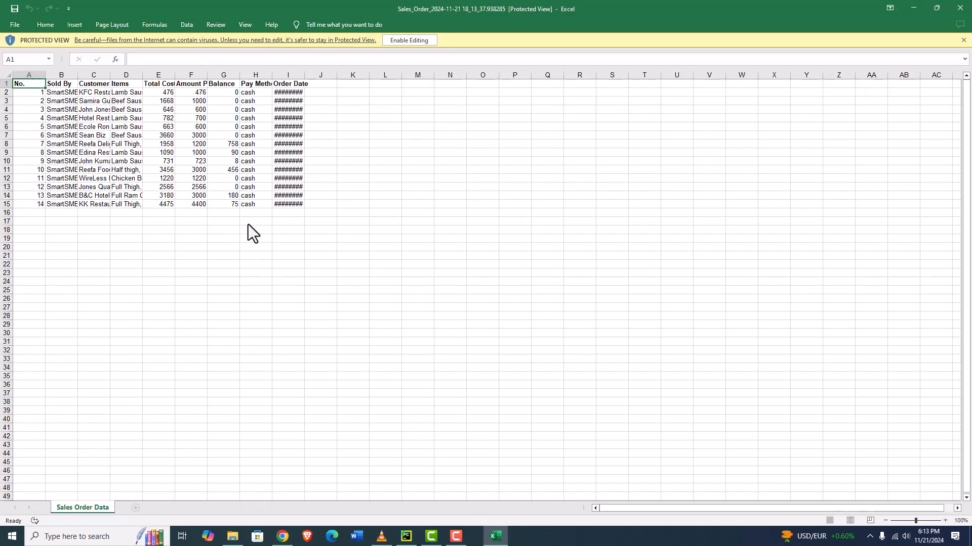
click(409, 40)
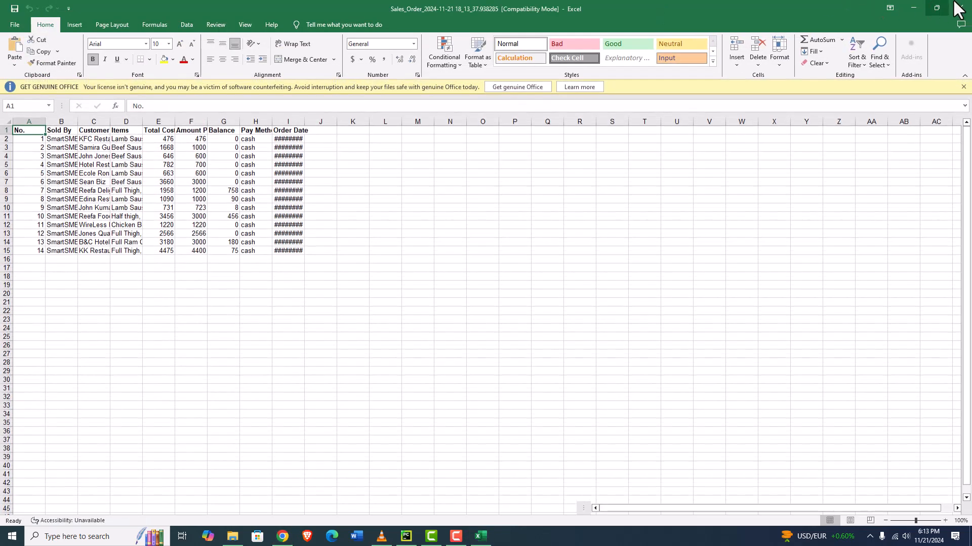
click(958, 9)
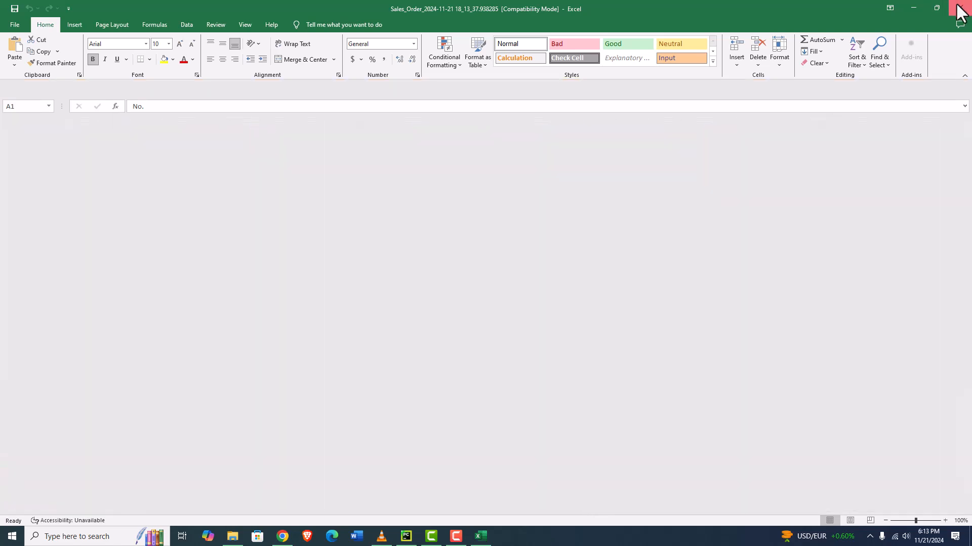